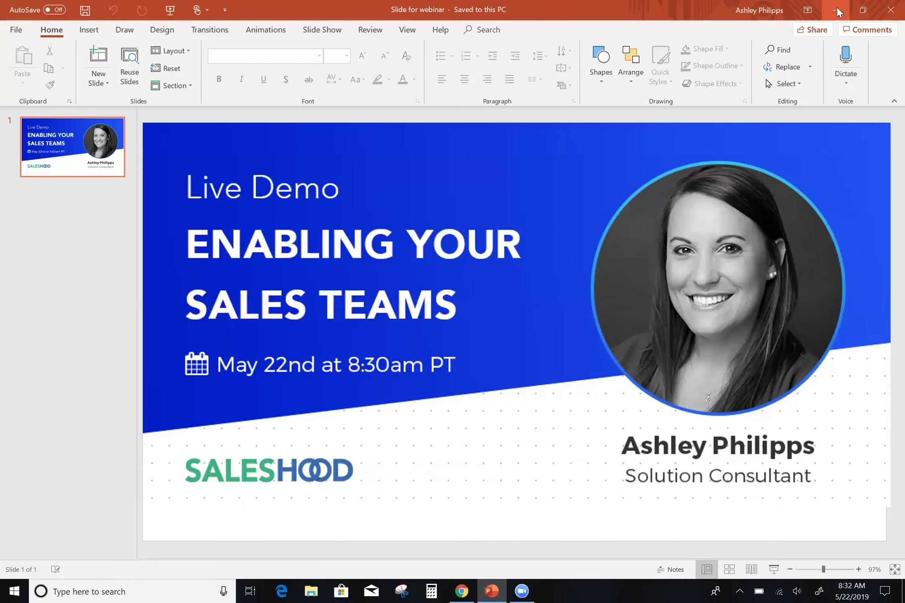
Minimize PowerPoint to reveal the SalesHood home page in Chrome
left_click(836, 8)
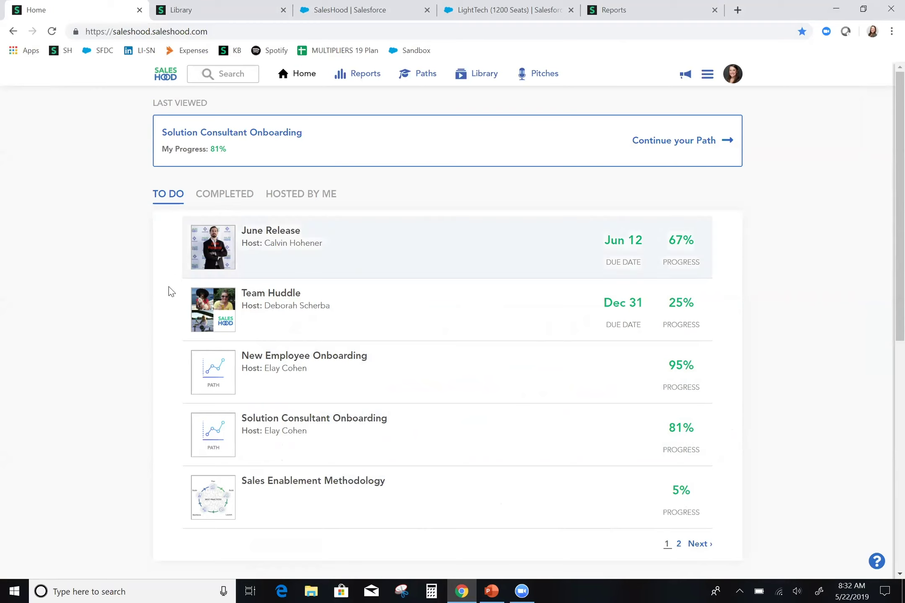
Browse the home page's to-do paths, pinned items and trending stories, then open the pinned April Highlights video
scroll(171, 291, "down", 1)
scroll(170, 291, "down", 6)
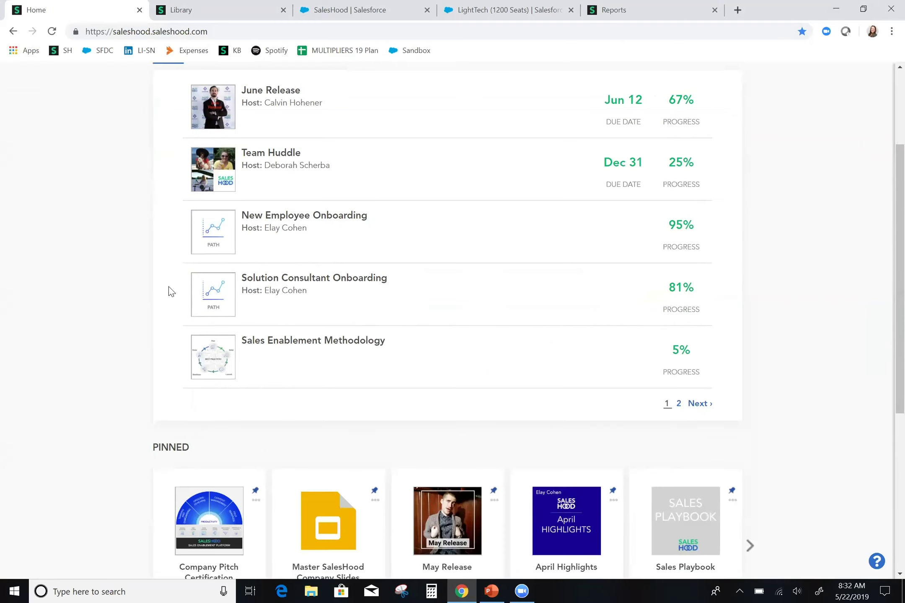
scroll(171, 291, "up", 7)
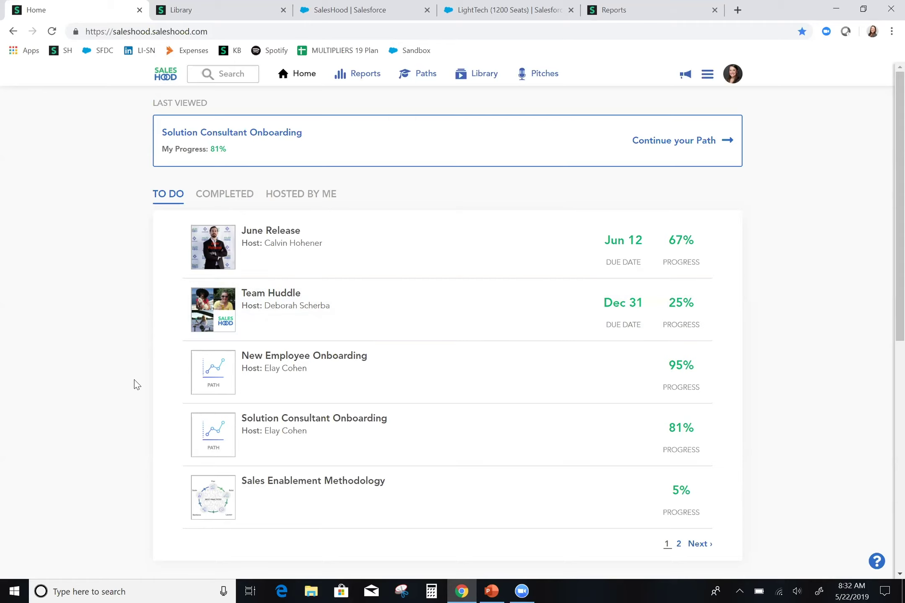
scroll(135, 380, "down", 2)
scroll(134, 379, "down", 6)
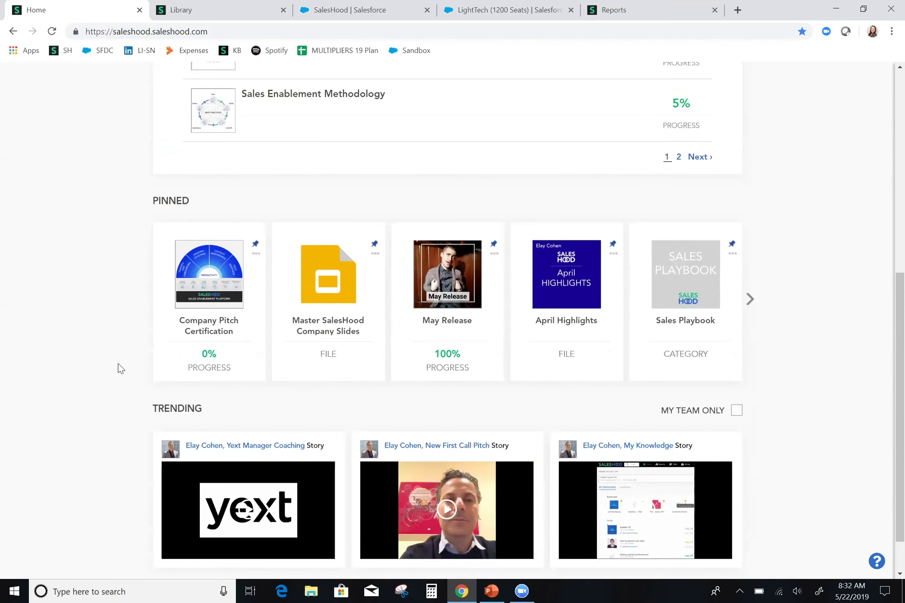
scroll(168, 385, "down", 1)
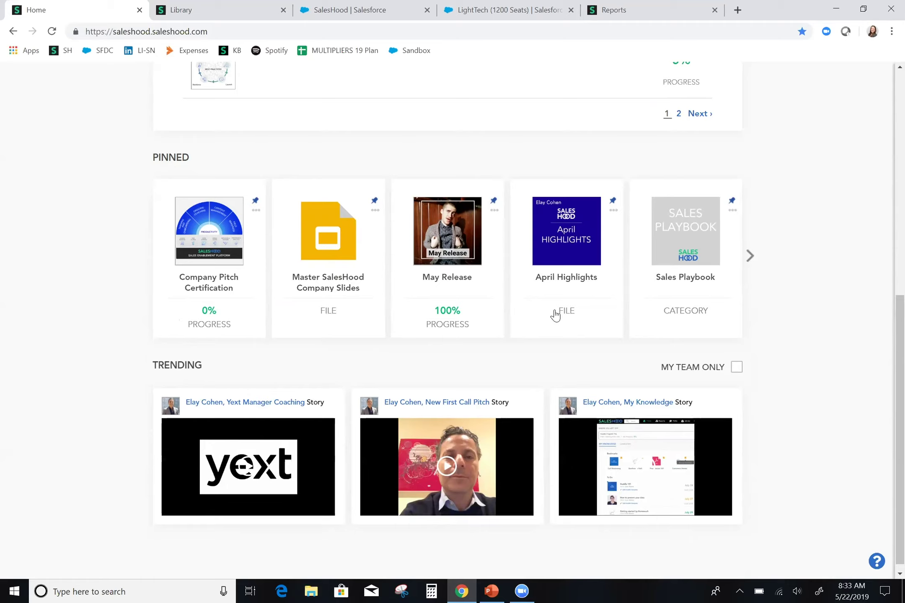
left_click(564, 251)
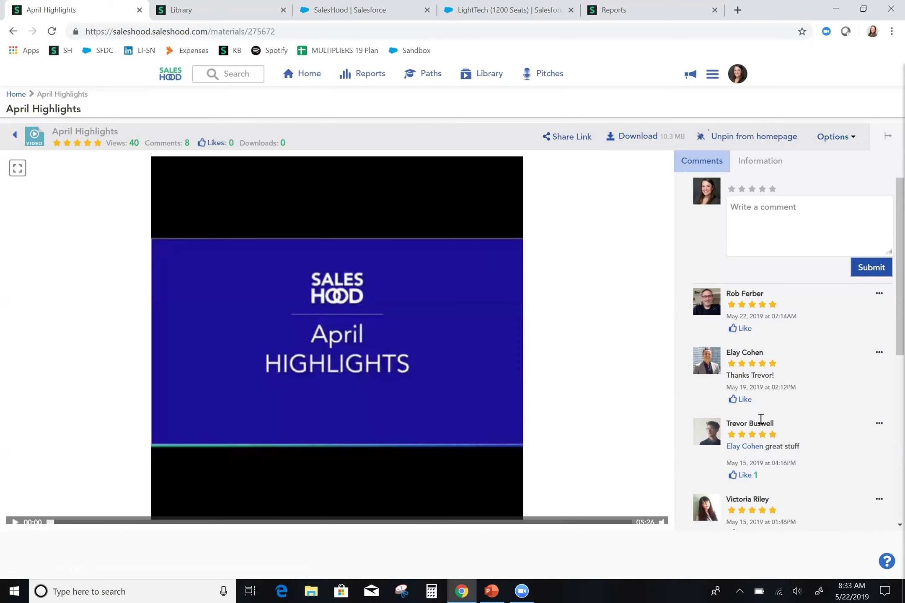
Read the April Highlights viewer comments, then return to the SalesHood home page
scroll(752, 422, "down", 1)
scroll(752, 422, "down", 1)
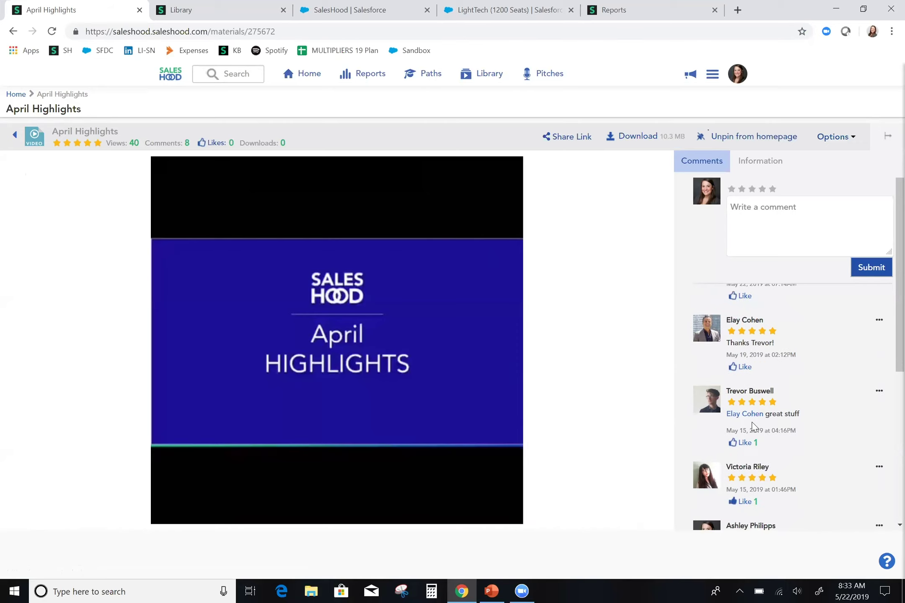
scroll(752, 423, "down", 1)
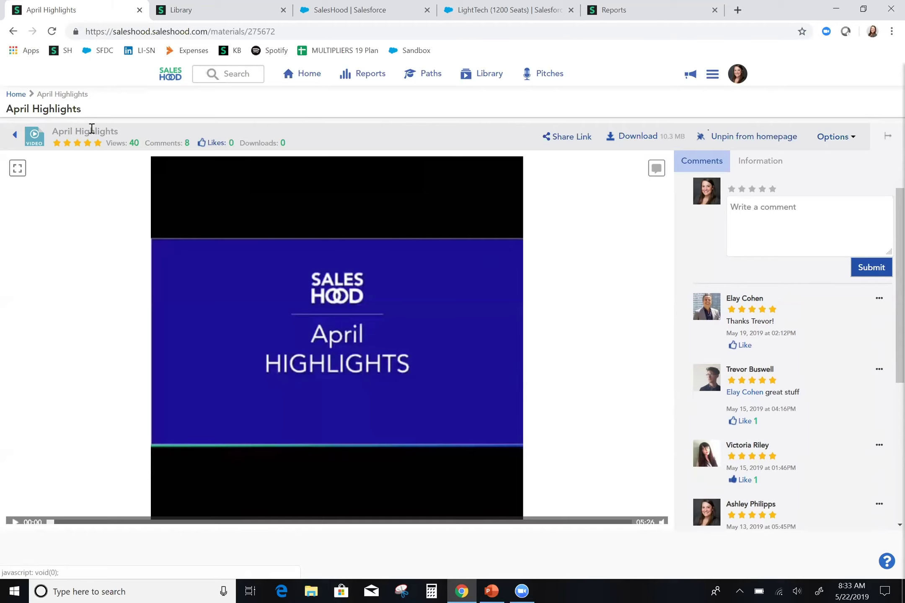
left_click(16, 95)
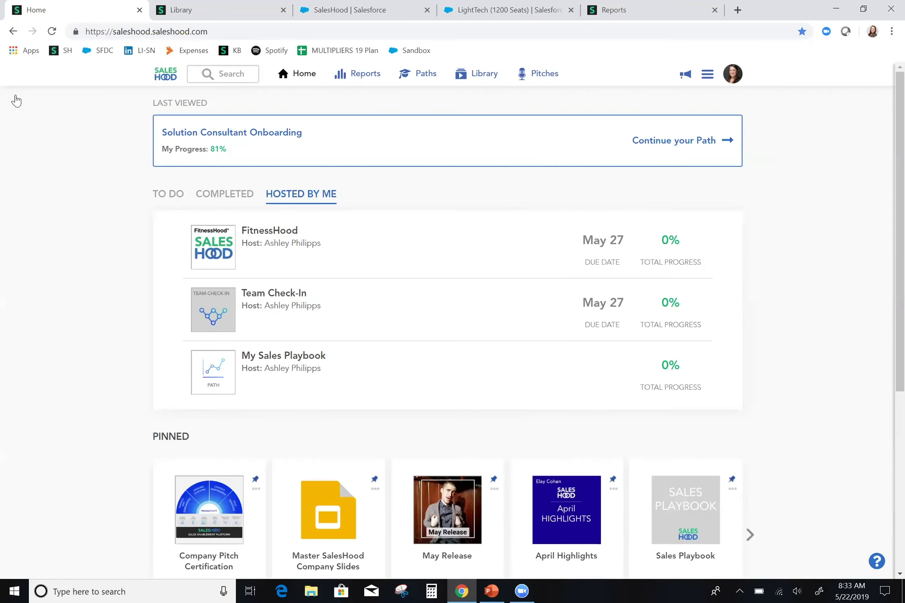
Show the To Do assignments and open the New Employee Onboarding path
left_click(178, 198)
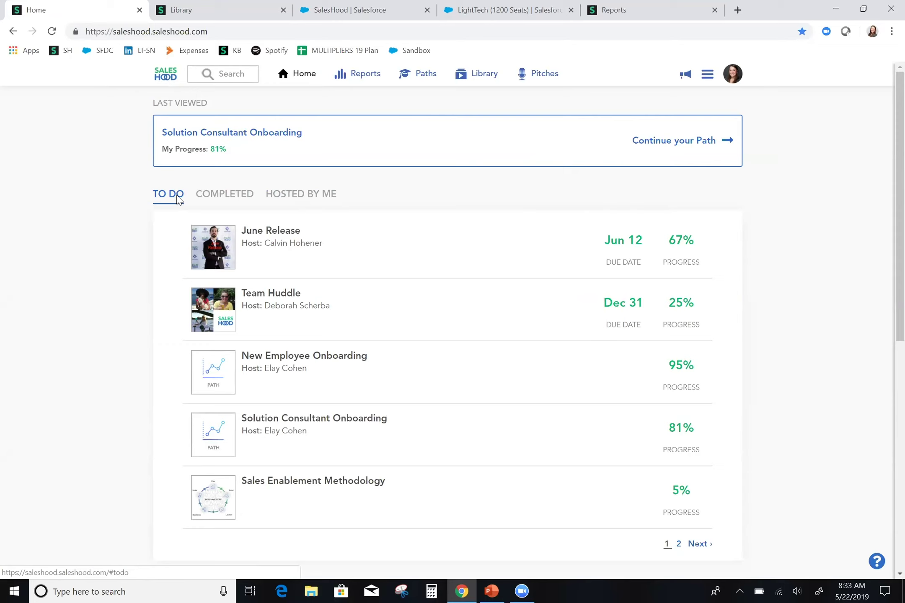
left_click(279, 361)
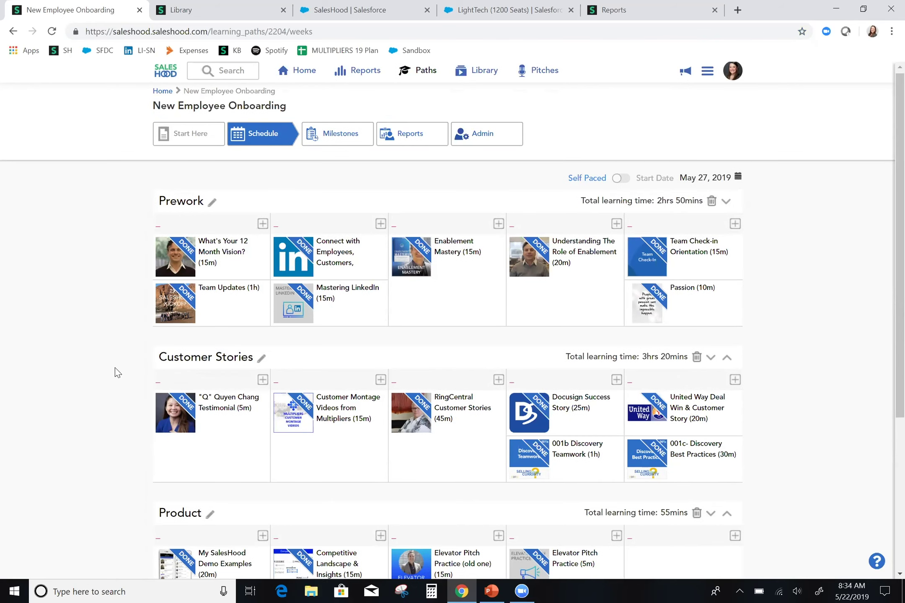
Scroll the onboarding schedule's Prework (2hrs 50mins), Customer Stories (3hrs 20mins) and Product (55mins) weeks
scroll(115, 369, "down", 2)
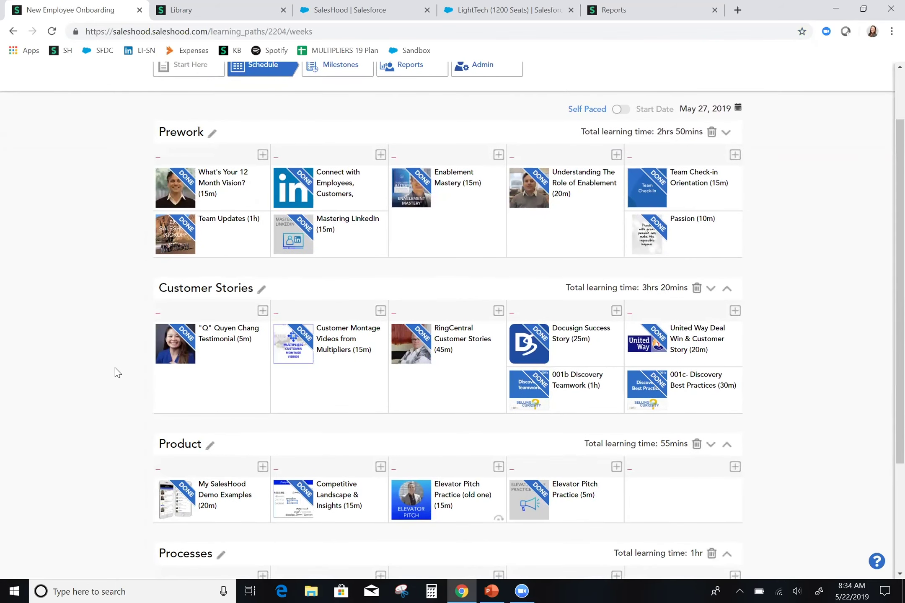
scroll(114, 368, "up", 2)
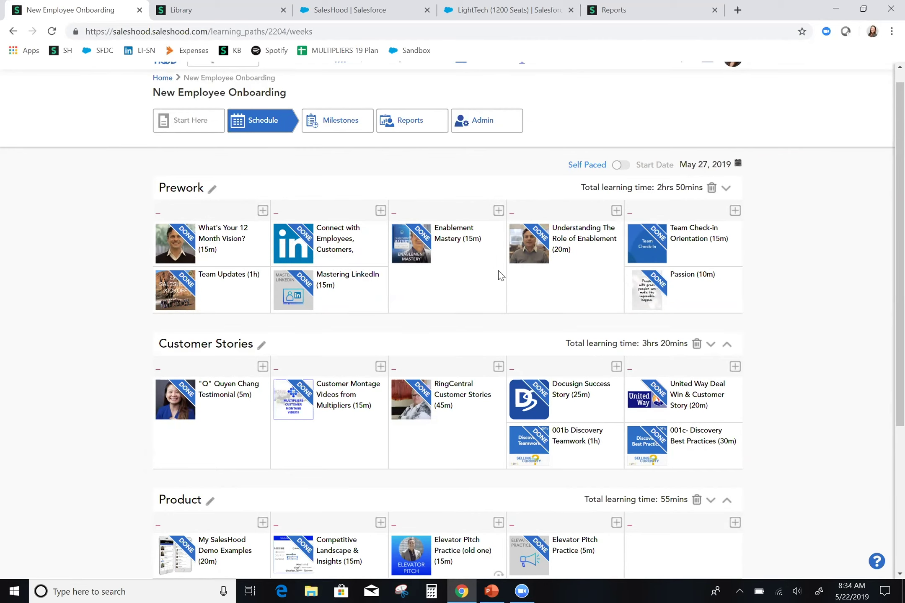
Open the Passion pitch, view a participant's review, then bring up the Team Videos leaderboard
left_click(653, 289)
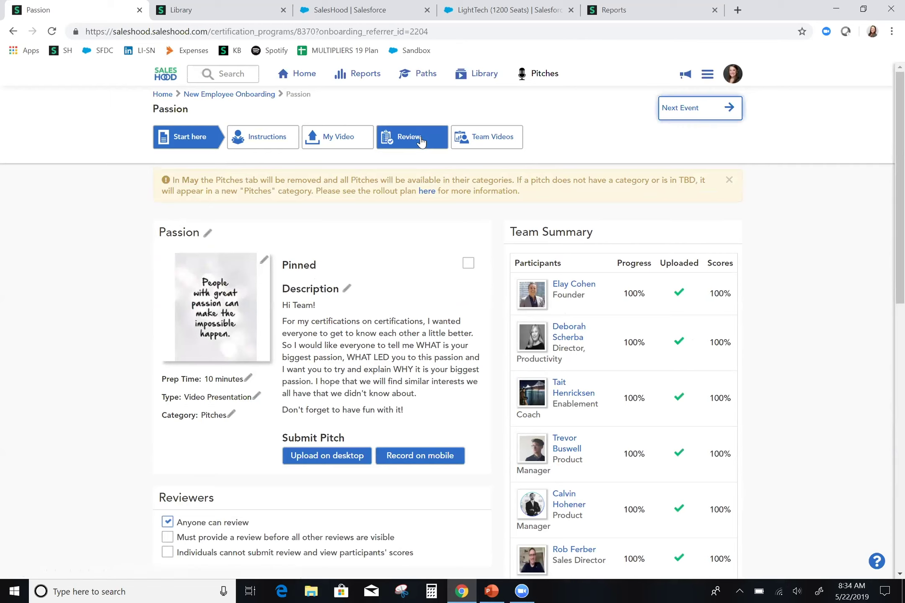
left_click(424, 151)
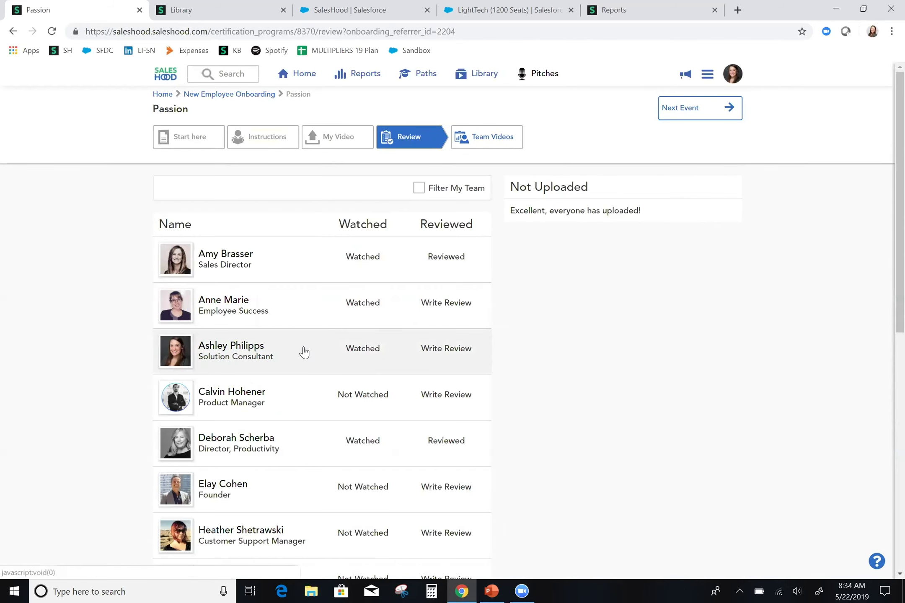
left_click(305, 351)
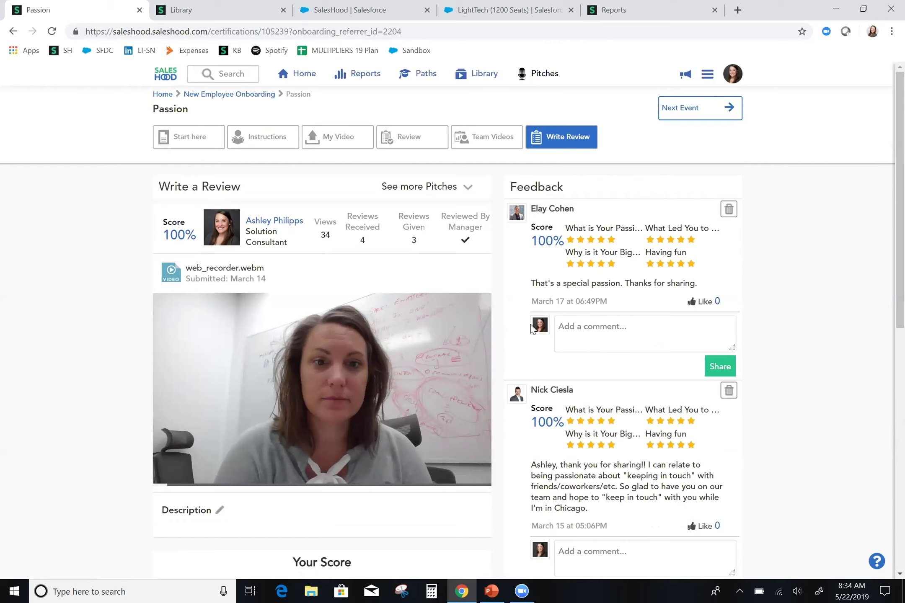
scroll(506, 391, "down", 2)
scroll(505, 390, "up", 2)
left_click(477, 143)
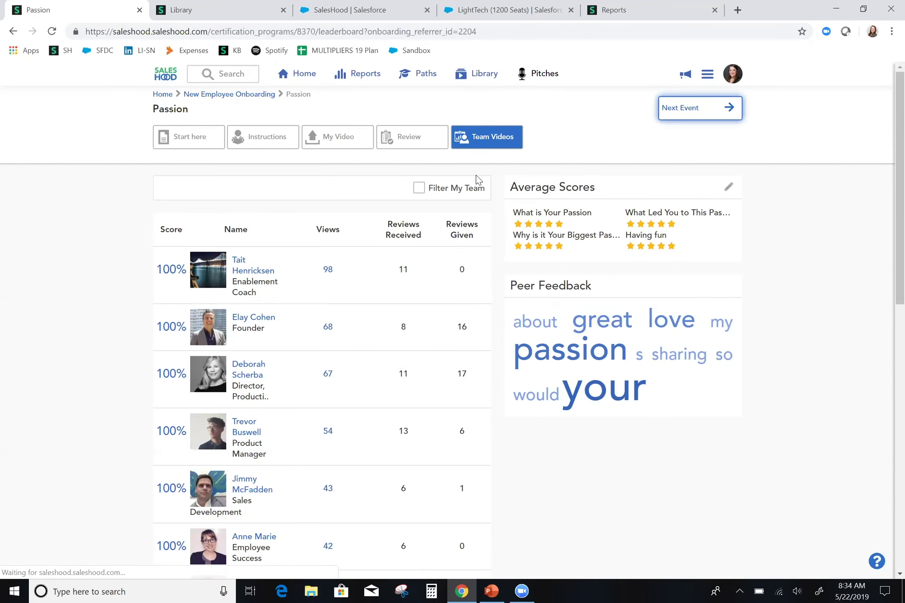
Watch a teammate's Passion pitch with its peer feedback, then return to New Employee Onboarding
left_click(247, 374)
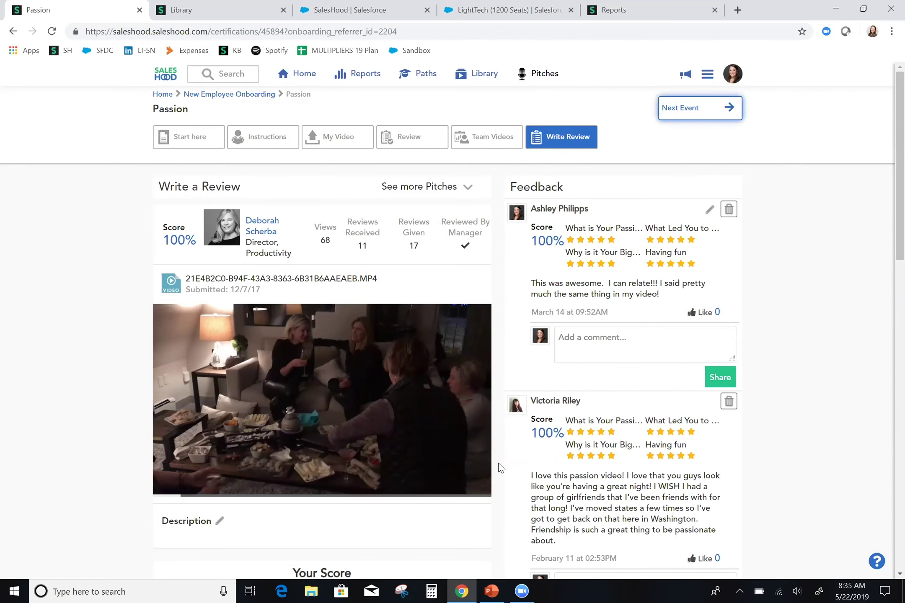
scroll(500, 467, "down", 3)
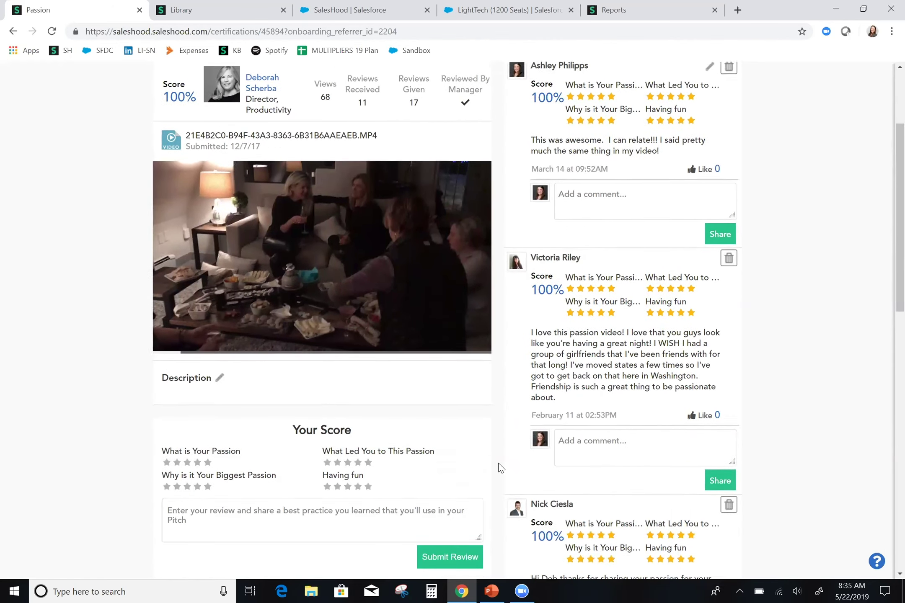
scroll(501, 468, "up", 3)
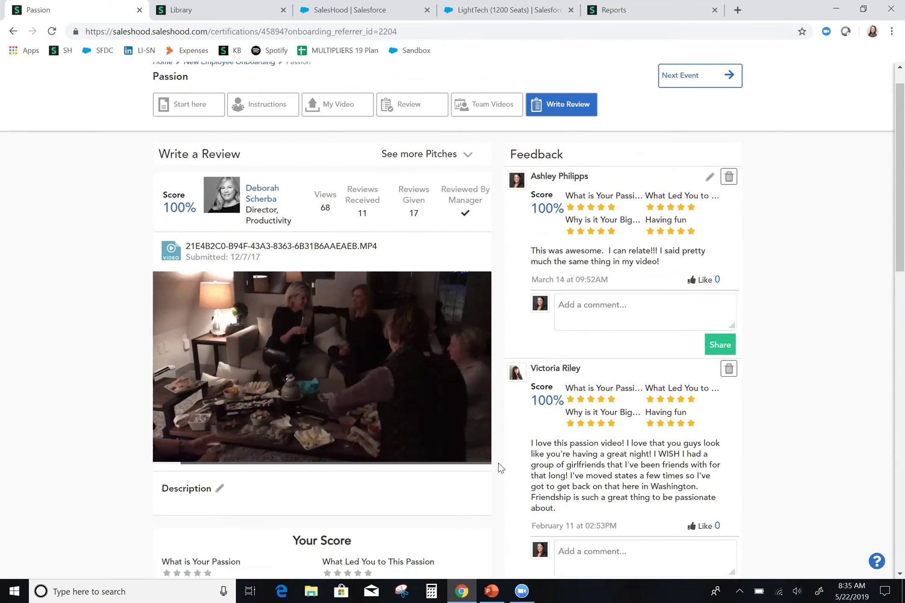
scroll(500, 468, "up", 1)
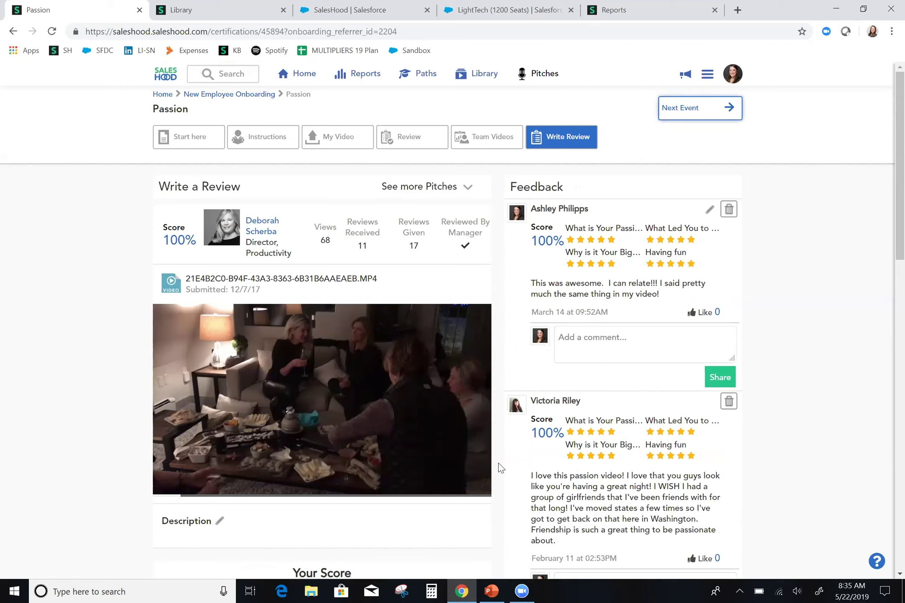
left_click(257, 94)
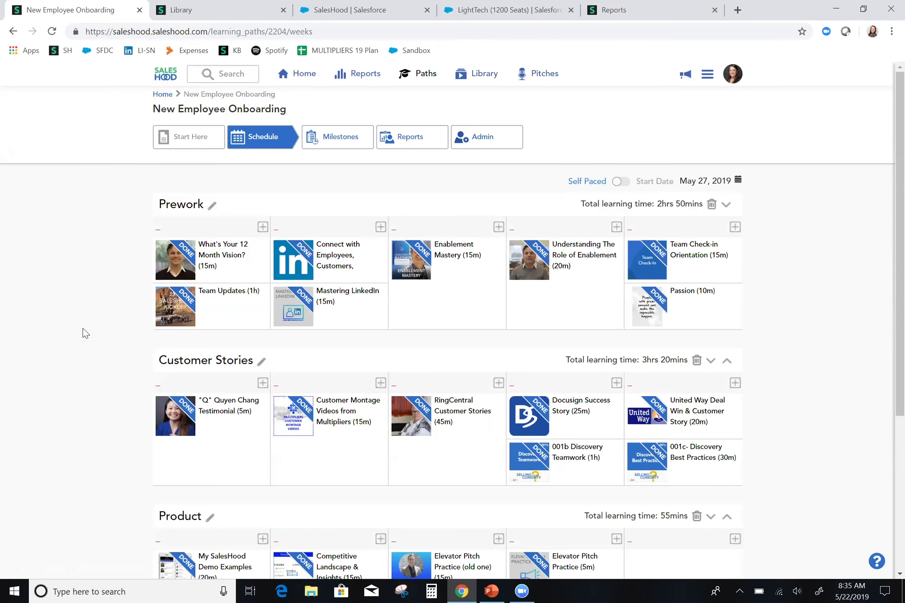
Scroll the onboarding schedule down to the Processes week and the Add New Week button
scroll(85, 333, "down", 2)
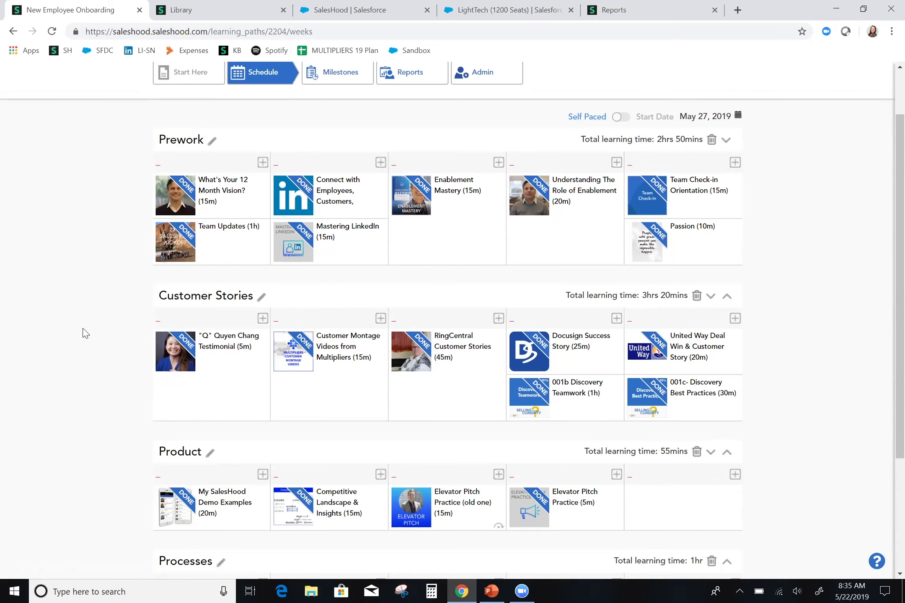
scroll(85, 332, "down", 1)
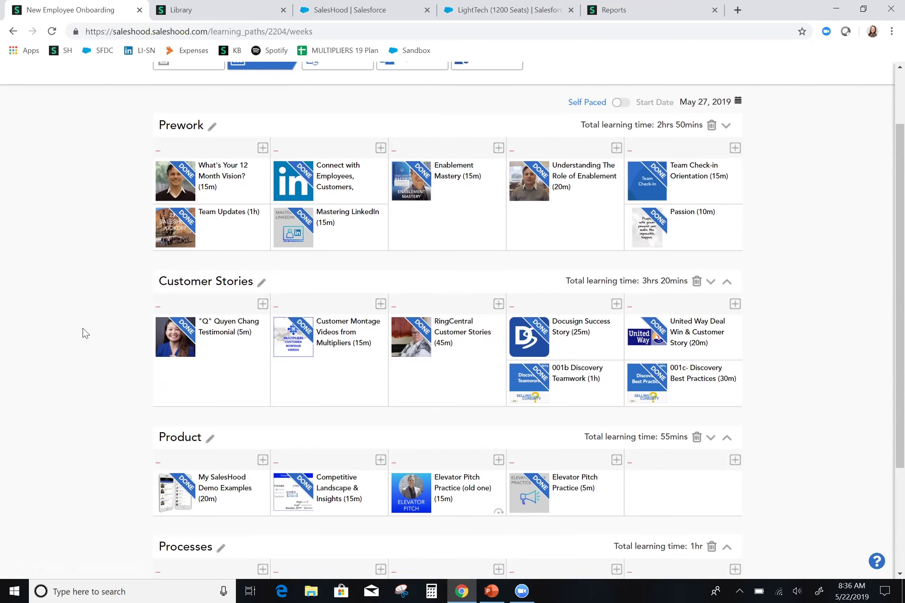
scroll(85, 333, "down", 1)
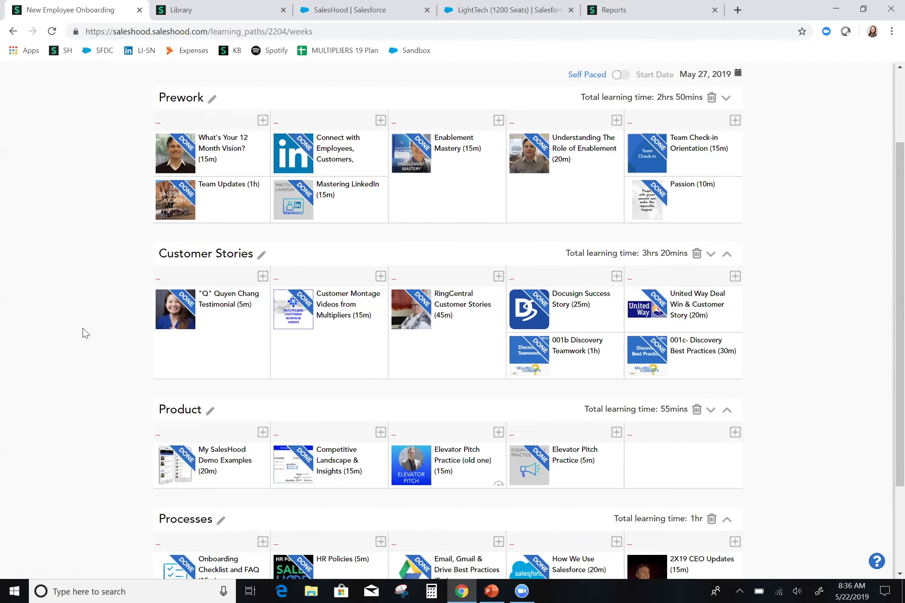
scroll(50, 404, "down", 2)
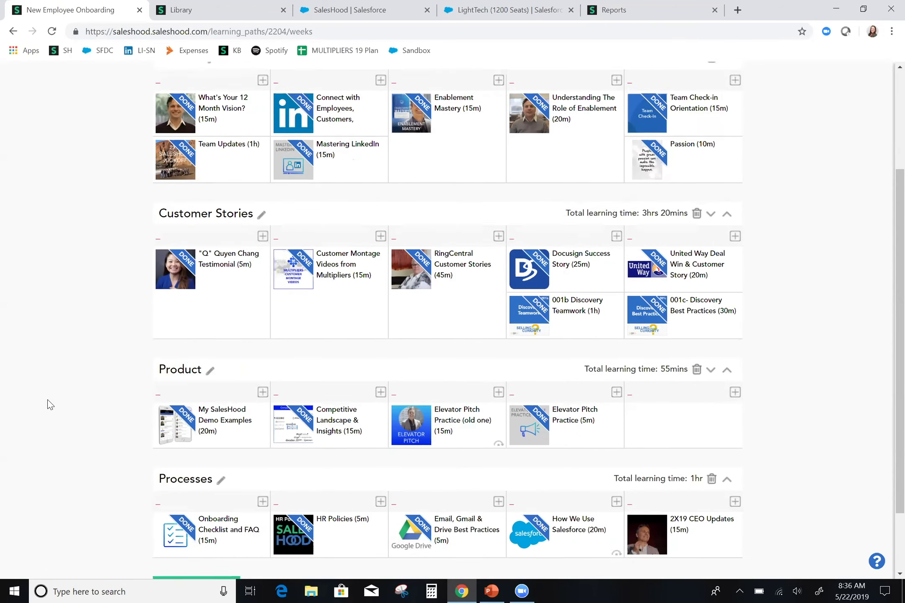
scroll(50, 403, "down", 1)
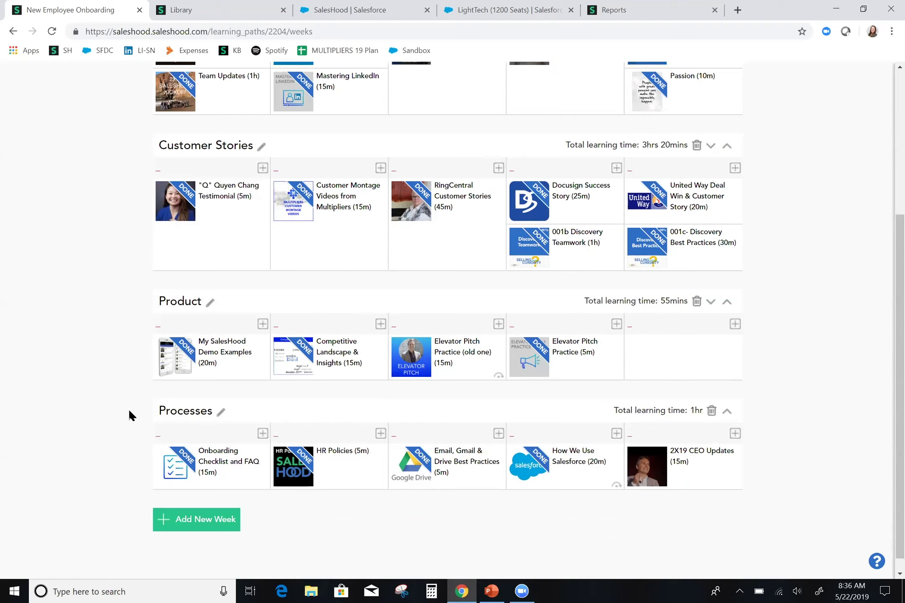
mouse_move(208, 361)
mouse_move(564, 351)
Open Elevator Pitch Practice and move past the coaching video to the Pitch Practice exercise
left_click(572, 353)
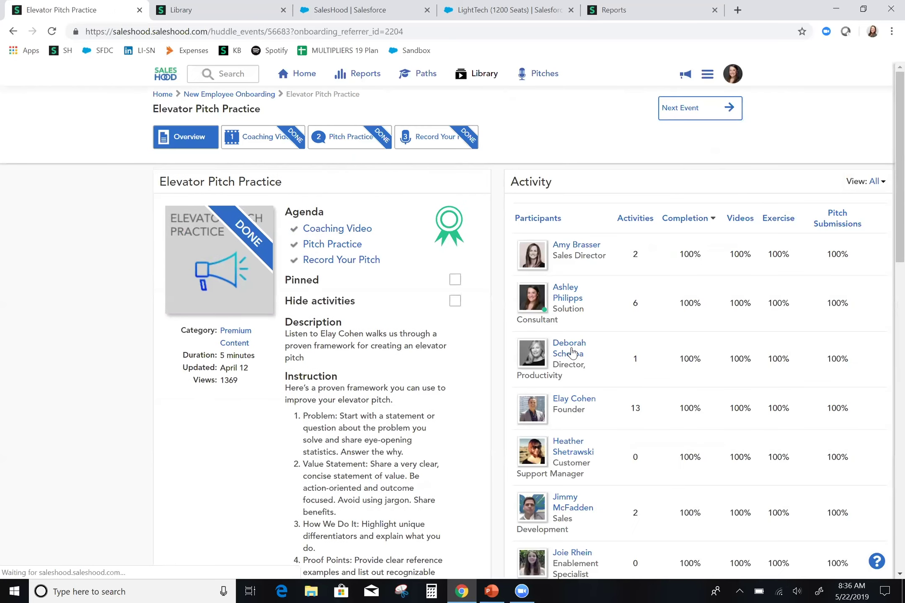
left_click(256, 142)
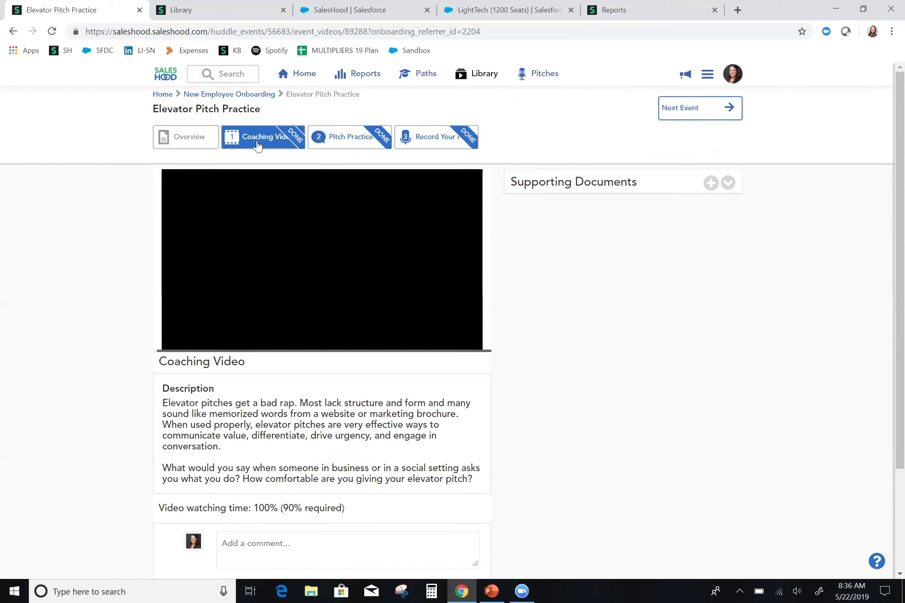
left_click(339, 141)
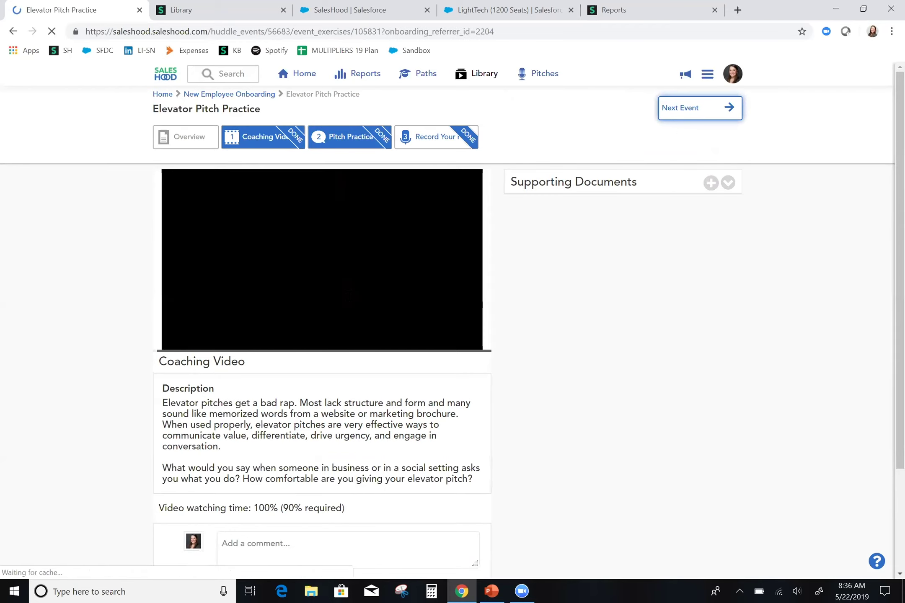
scroll(348, 296, "down", 1)
scroll(348, 296, "down", 6)
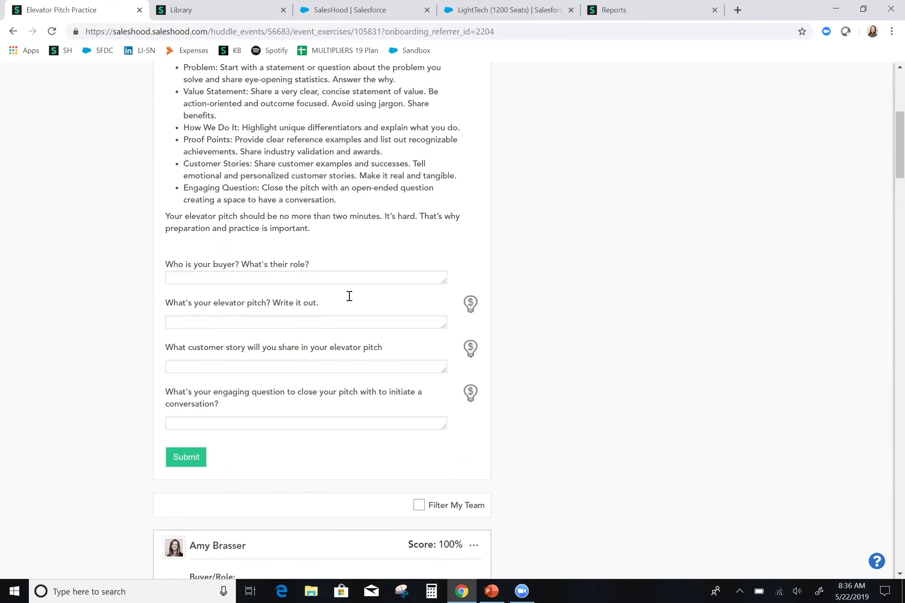
scroll(418, 169, "up", 8)
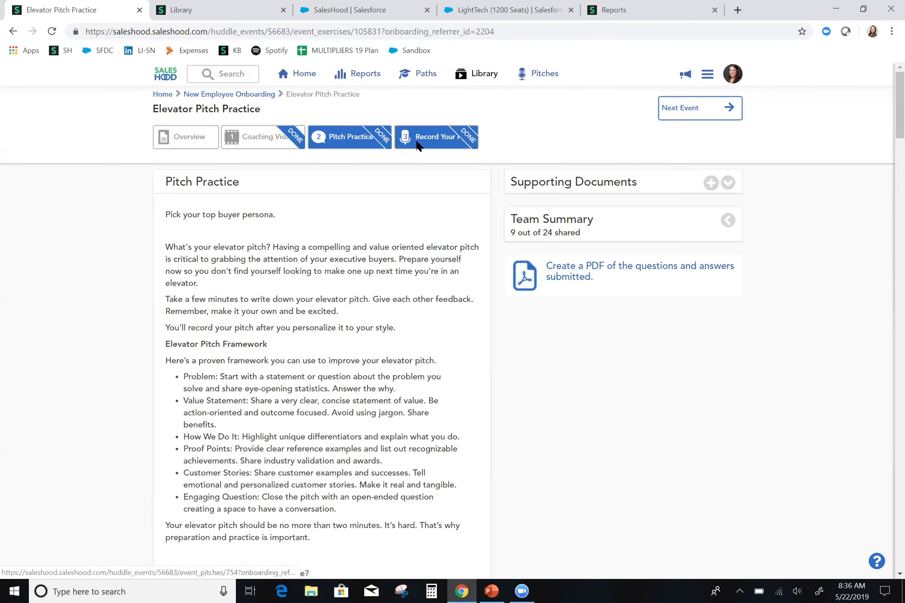
Review the Record Your Pitch step: my 9.8-average pitch and the 9.2 leaderboard
left_click(416, 143)
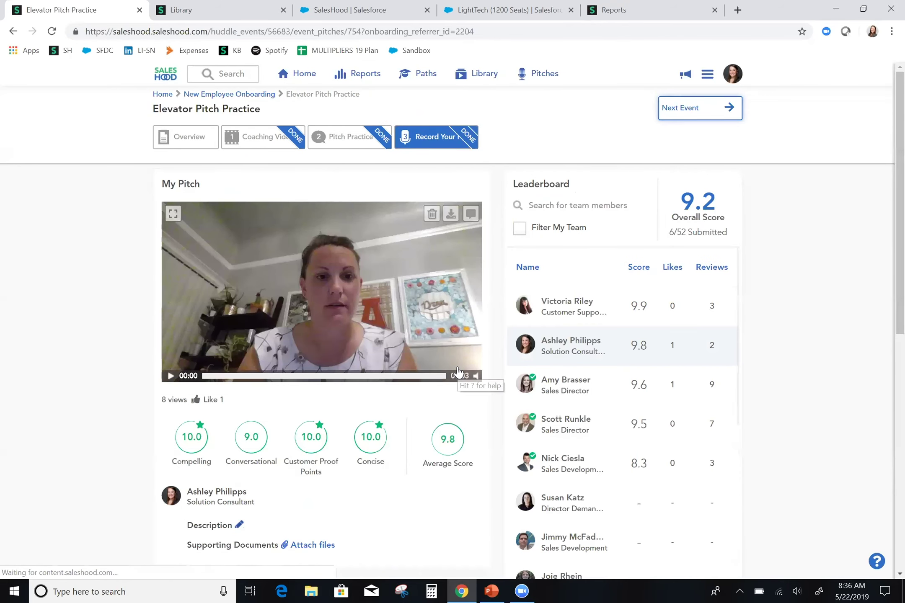
scroll(461, 371, "down", 3)
scroll(460, 372, "down", 8)
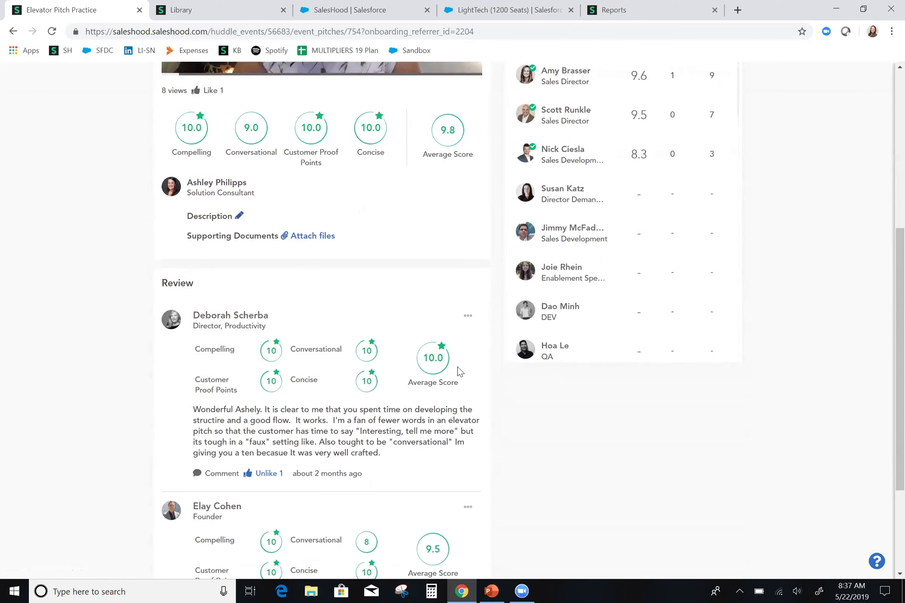
scroll(460, 372, "up", 10)
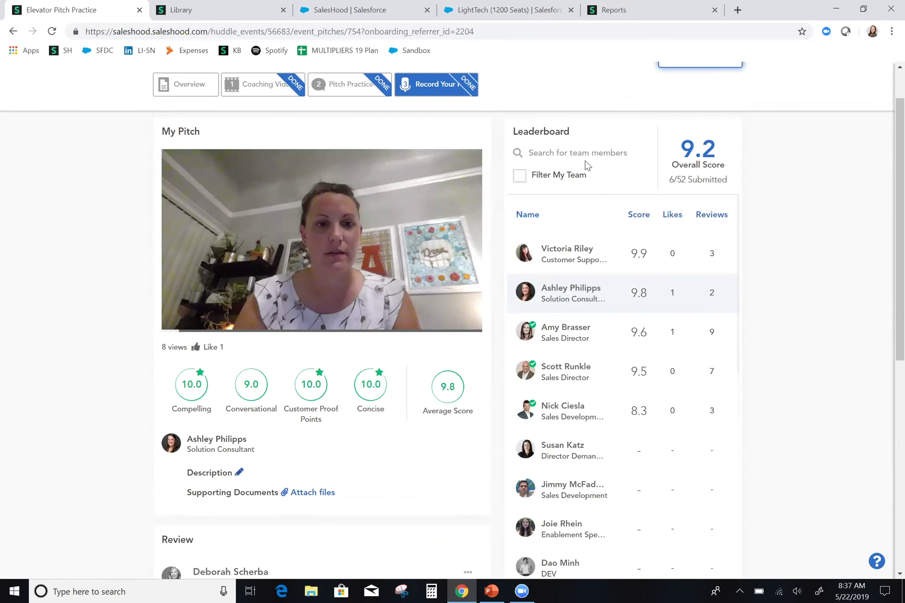
Open the 9.6-scoring teammate's pitch, read its reviews, then return to New Employee Onboarding
left_click(559, 328)
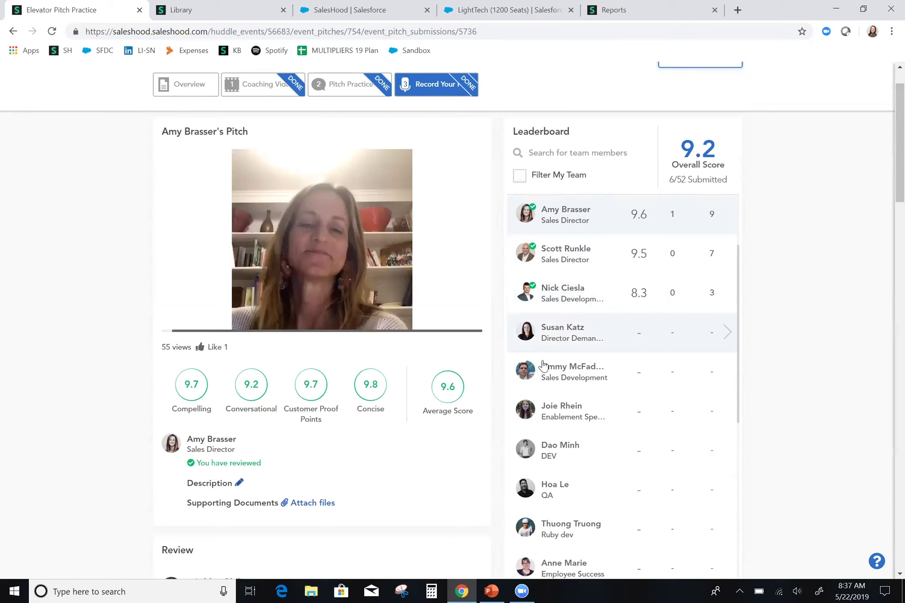
scroll(477, 374, "down", 1)
scroll(477, 374, "down", 3)
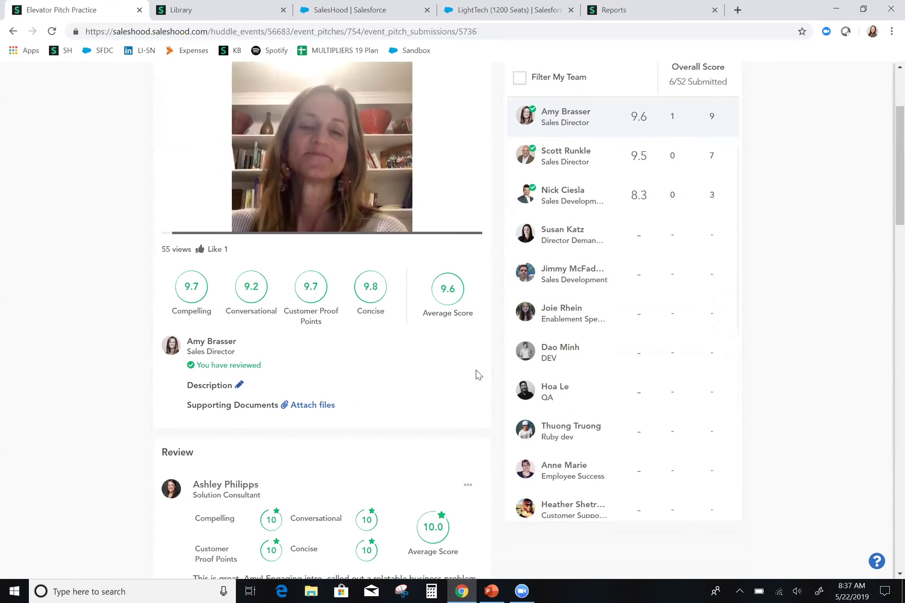
scroll(478, 374, "down", 3)
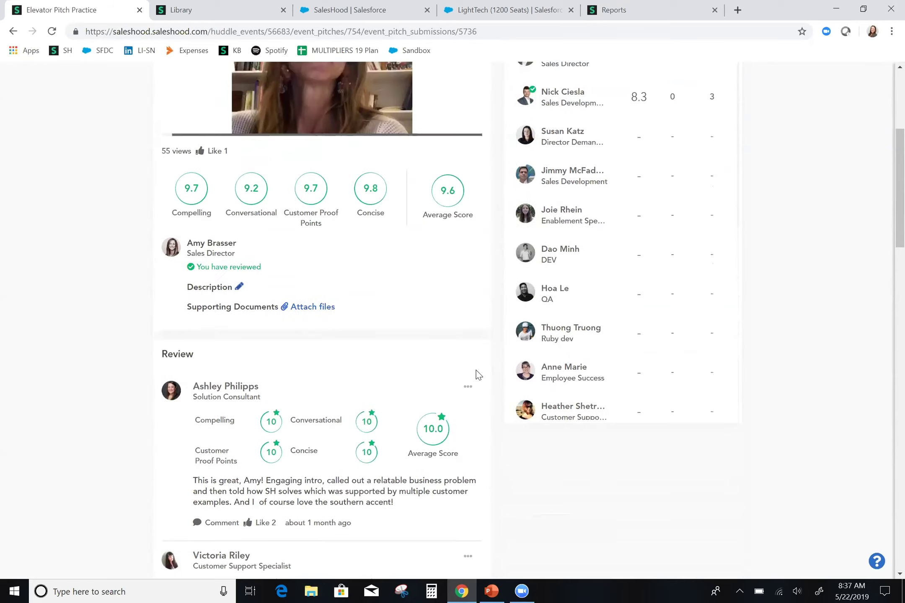
scroll(478, 374, "up", 8)
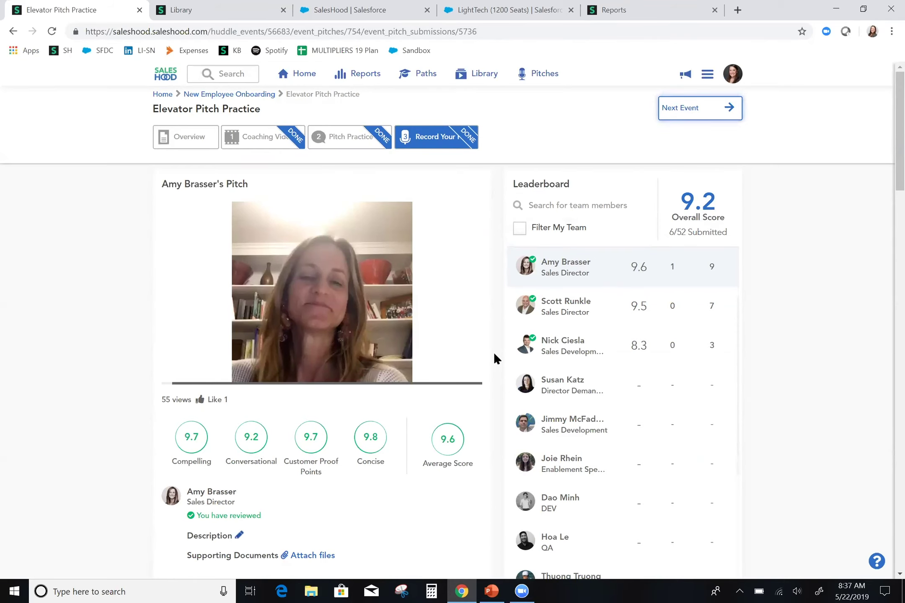
left_click(249, 98)
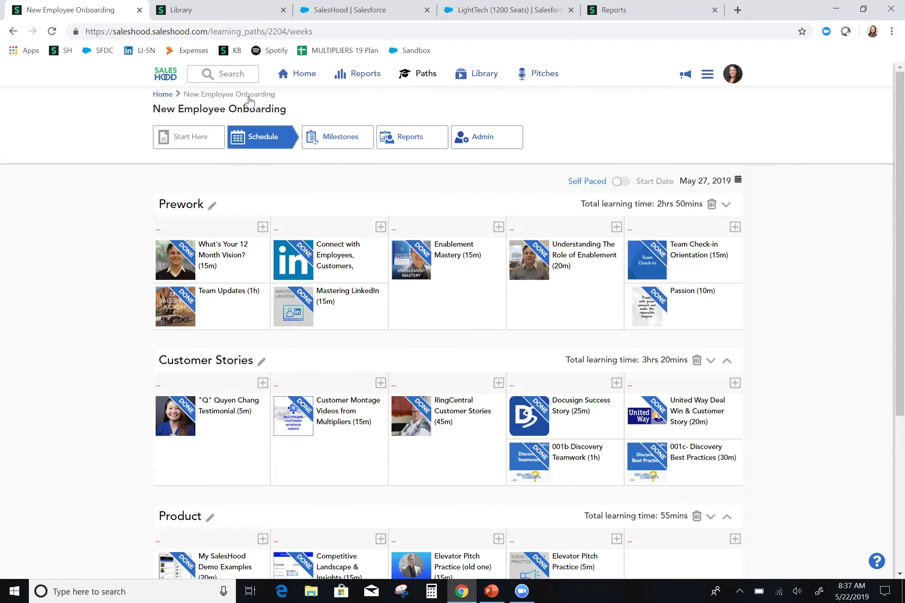
Scroll the New Employee Onboarding schedule to the 1hr Processes week, with HR Policies marked done
scroll(245, 325, "down", 2)
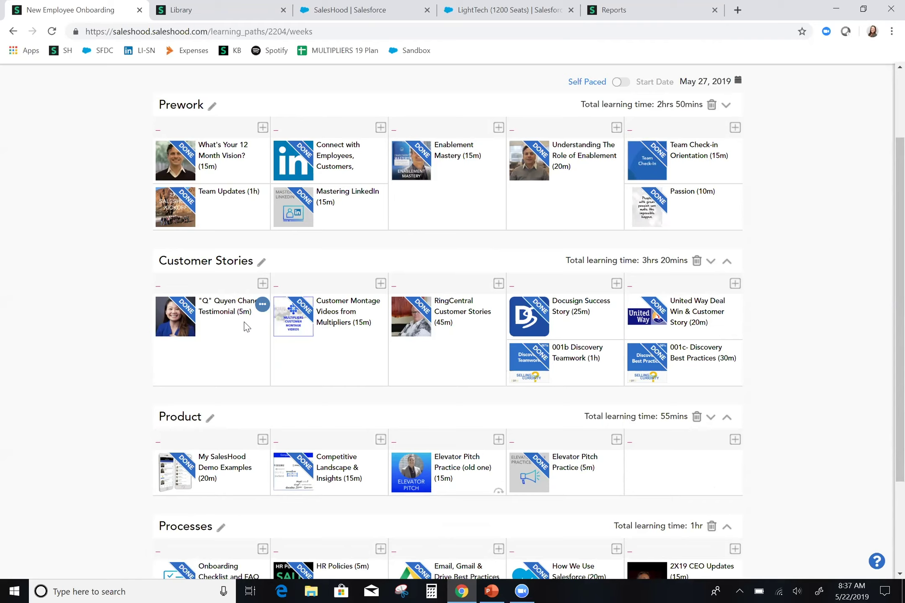
Browse the Library folder tiles, such as Deal Wins (50), Pitches (82) and SalesHood History (54)
left_click(215, 16)
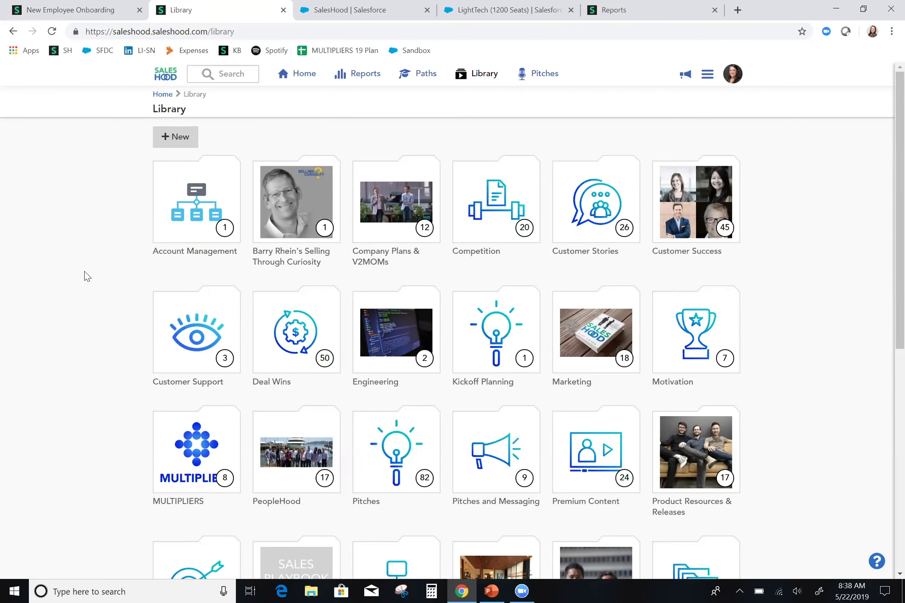
scroll(87, 277, "down", 1)
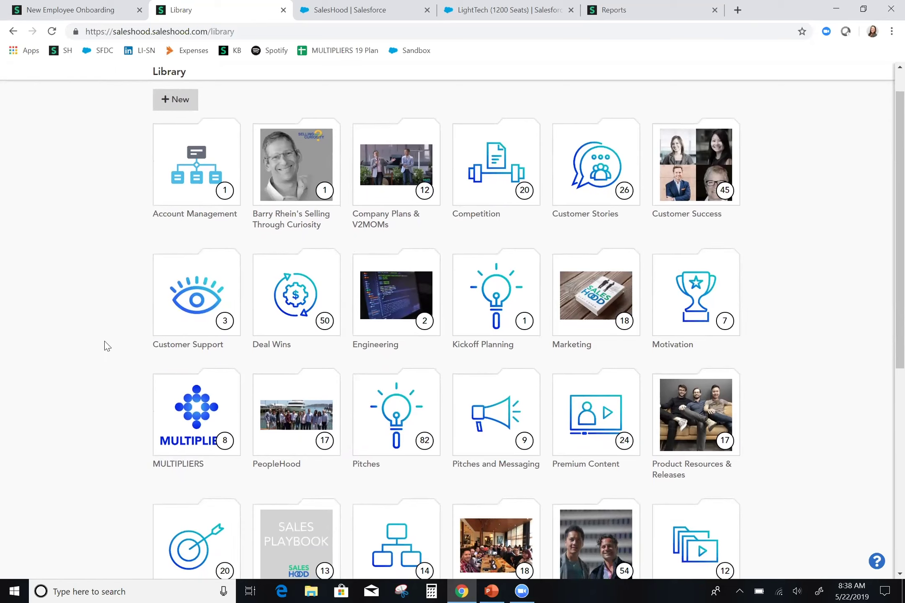
scroll(109, 347, "down", 2)
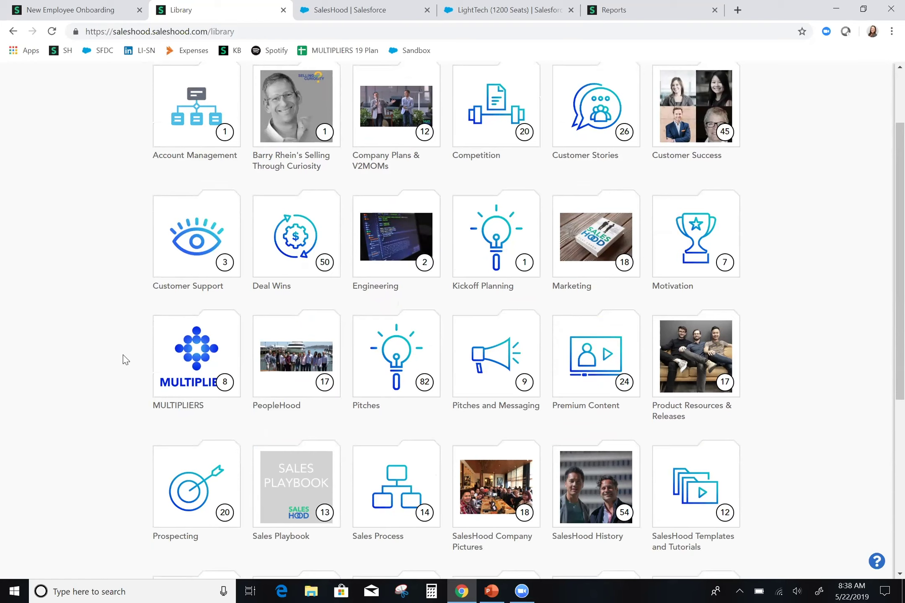
scroll(125, 359, "down", 2)
scroll(125, 359, "up", 2)
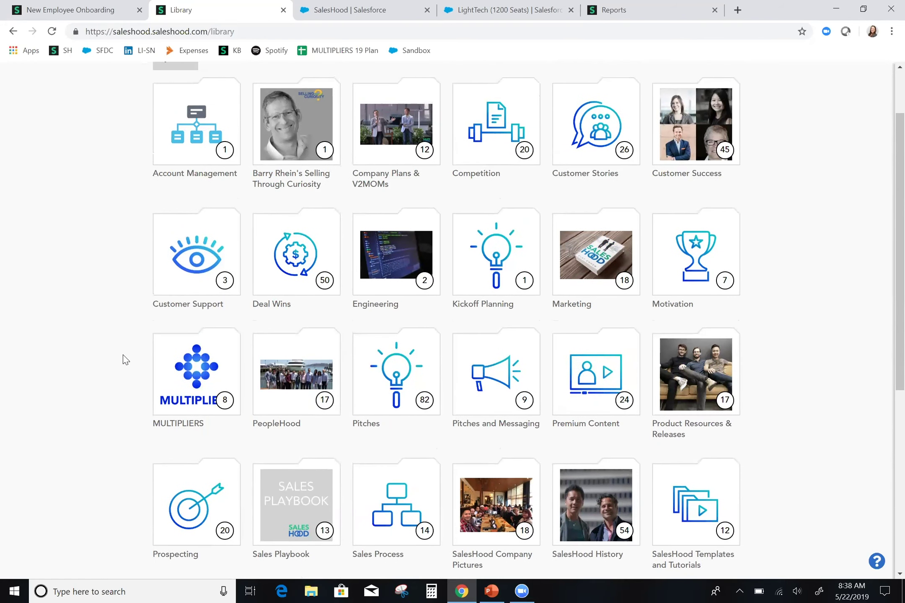
scroll(124, 359, "up", 1)
scroll(124, 359, "down", 2)
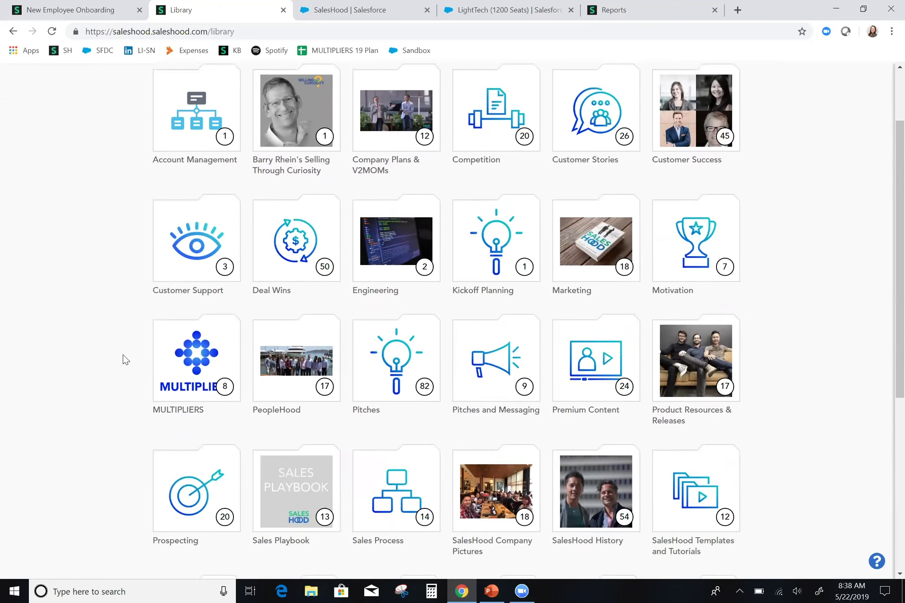
scroll(125, 359, "up", 1)
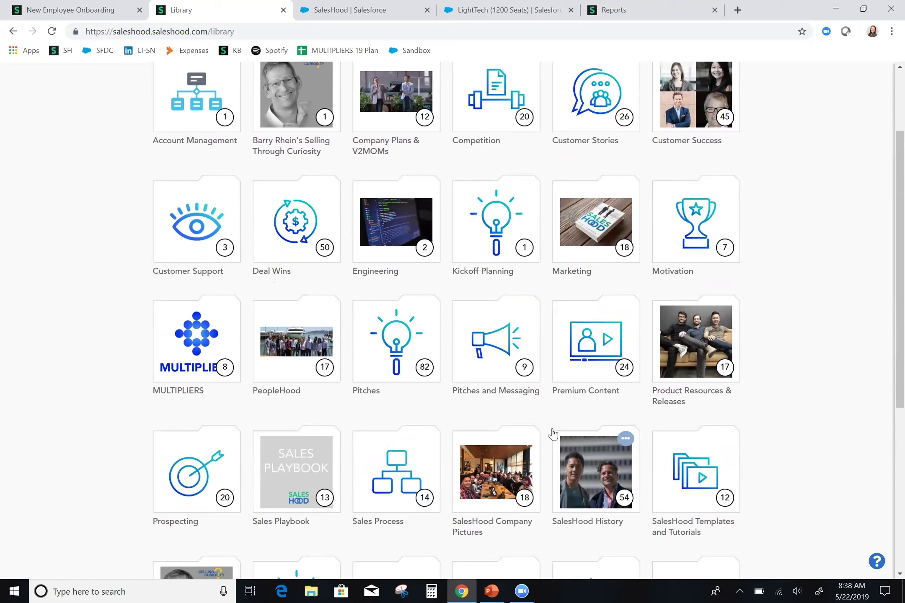
Go through Product Resources & Releases > Release Updates > May Release to the scheduled huddle (70% / 61%)
left_click(689, 354)
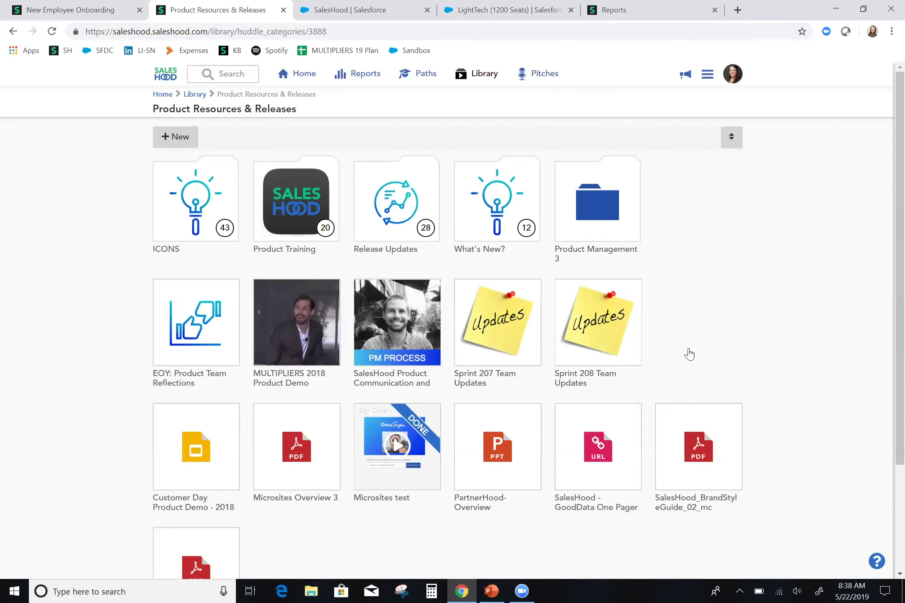
left_click(397, 214)
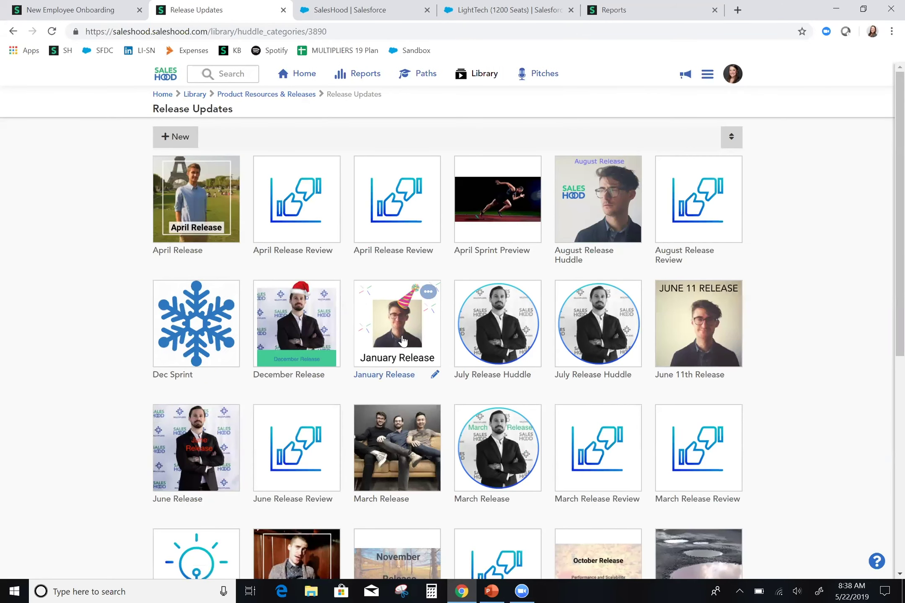
scroll(403, 342, "down", 2)
scroll(402, 341, "down", 1)
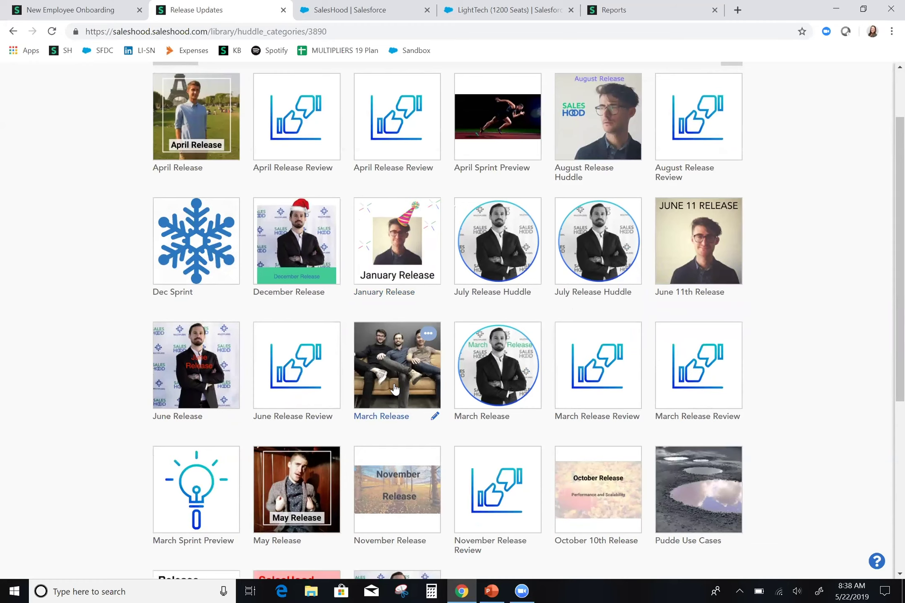
left_click(307, 494)
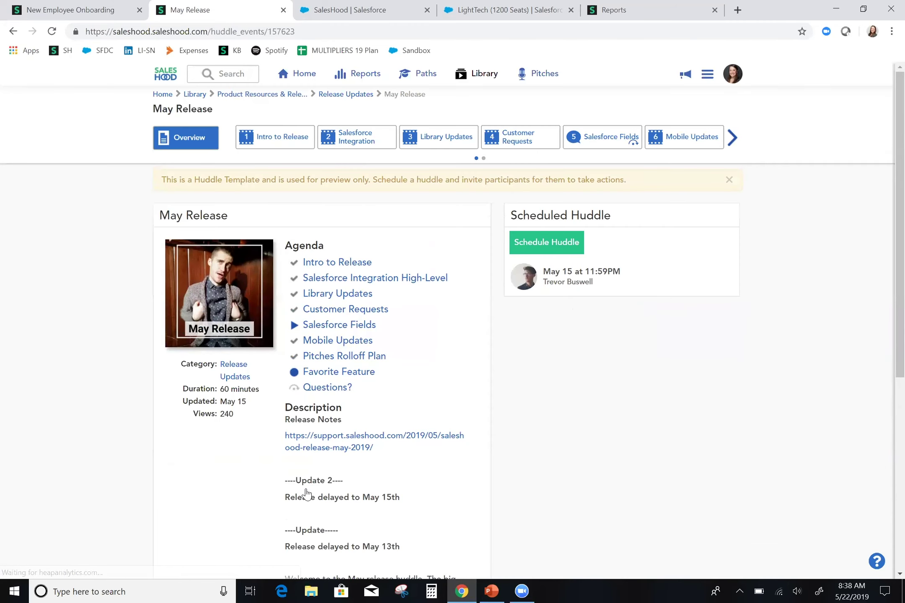
left_click(554, 284)
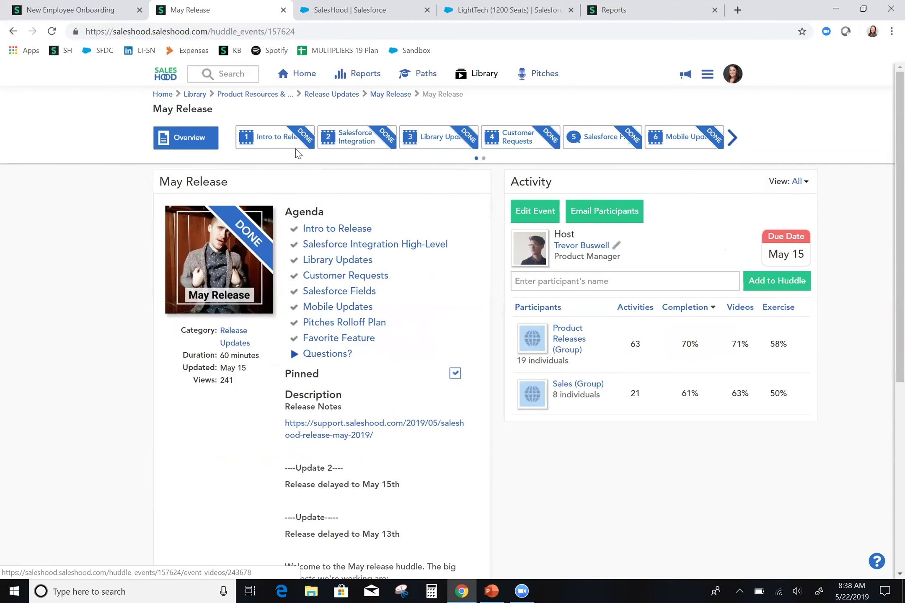
Open the Salesforce Integration step of the May Release huddle
left_click(353, 138)
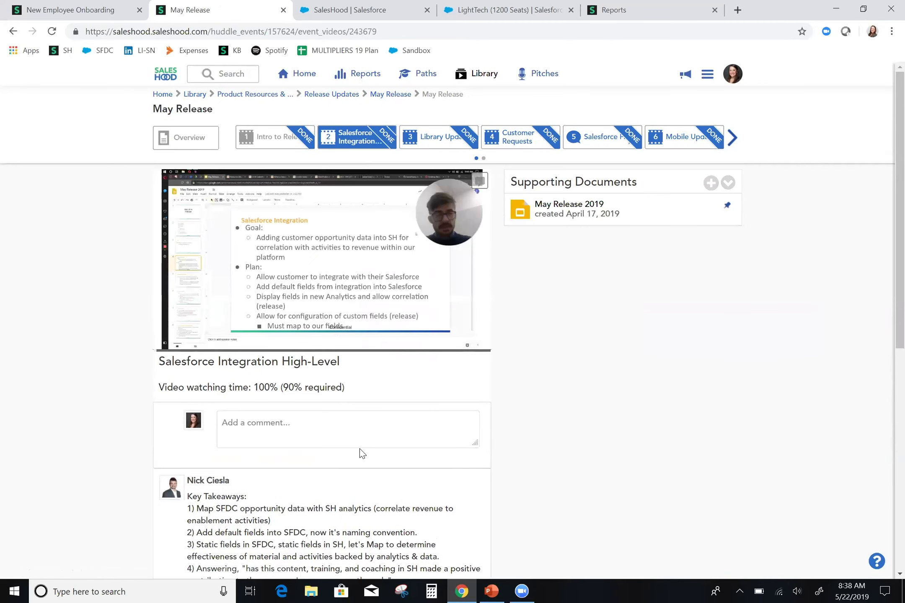
scroll(361, 446, "down", 5)
scroll(361, 451, "up", 5)
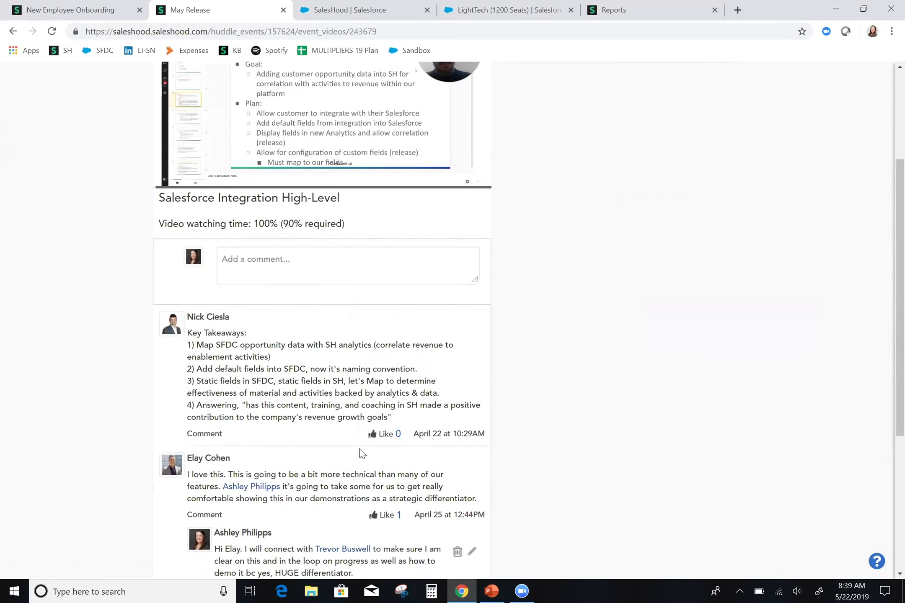
scroll(360, 450, "up", 2)
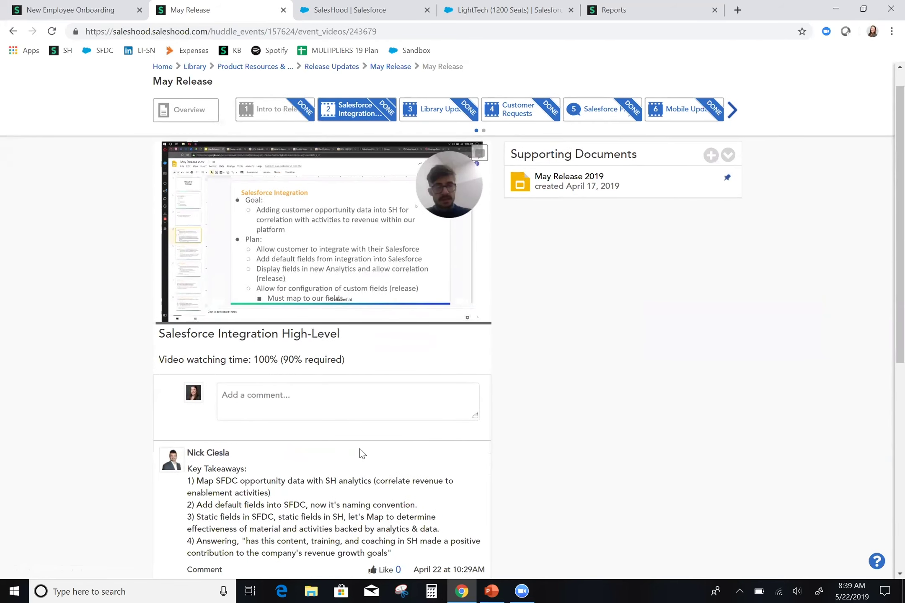
Read the six-field Salesforce Fields responses (9 of 20 shared) and reveal huddle steps 4–9
left_click(592, 143)
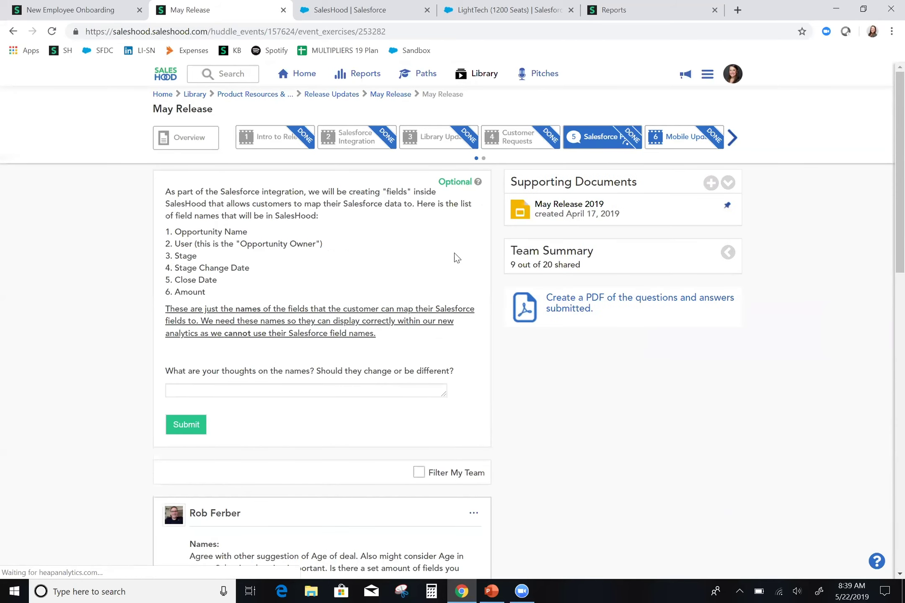
scroll(434, 296, "down", 4)
scroll(434, 296, "down", 15)
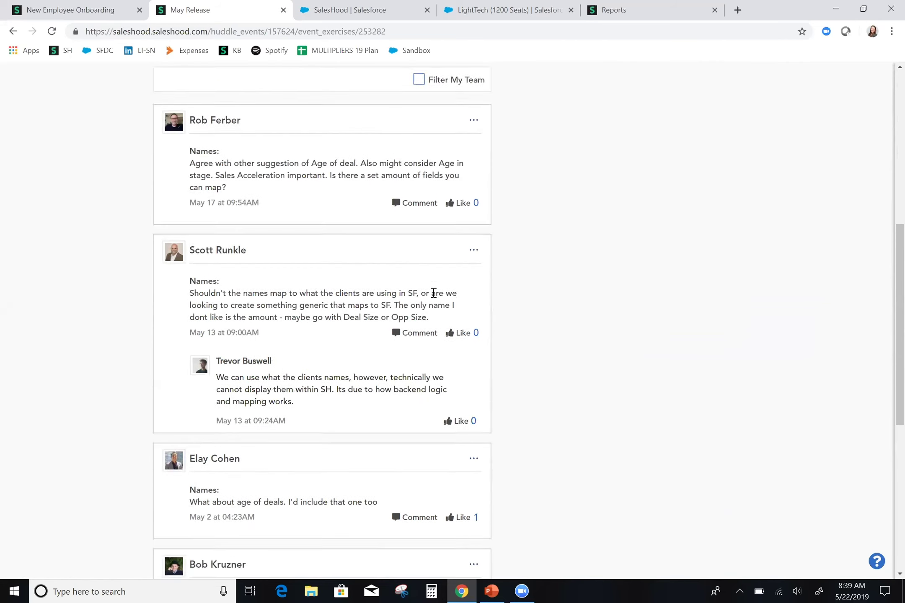
scroll(434, 296, "down", 7)
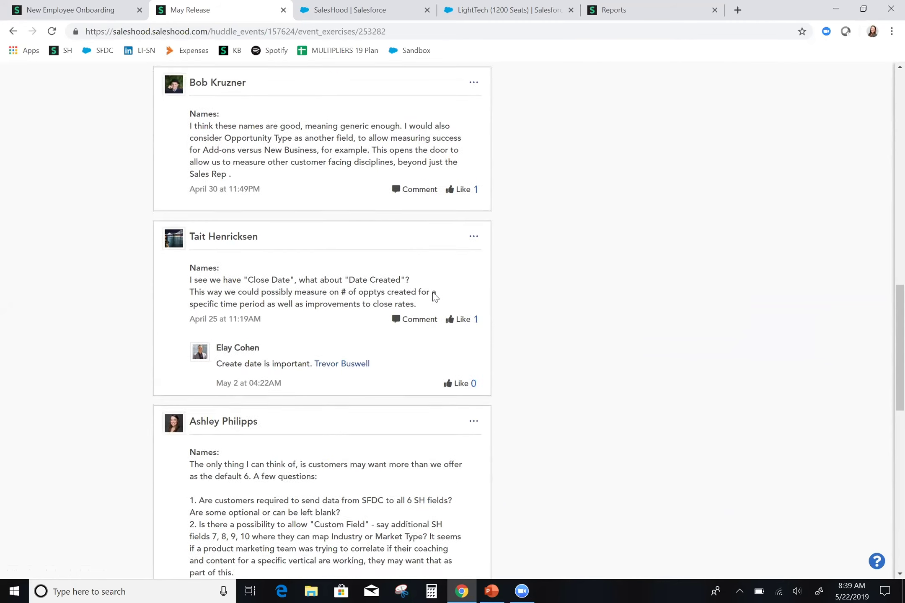
scroll(434, 296, "up", 13)
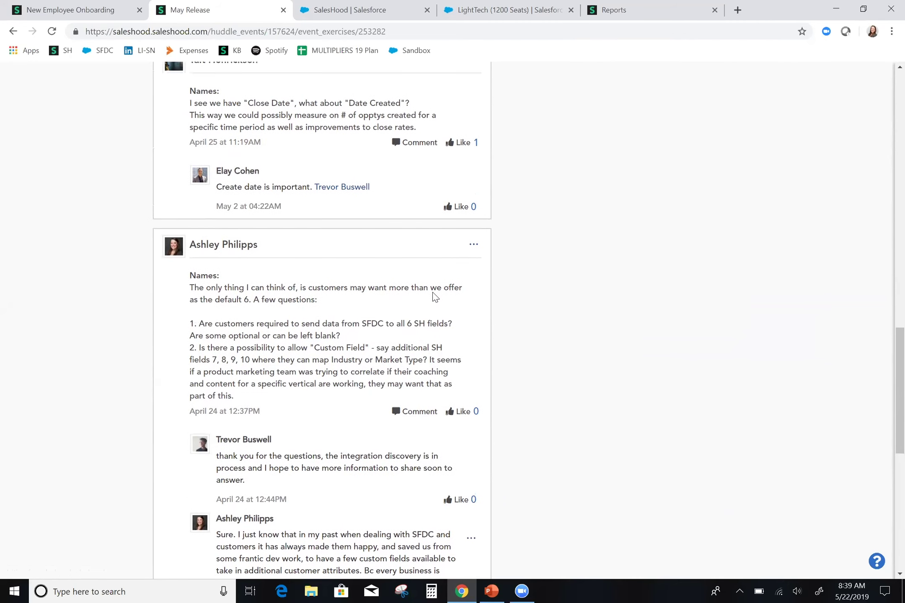
scroll(433, 297, "up", 12)
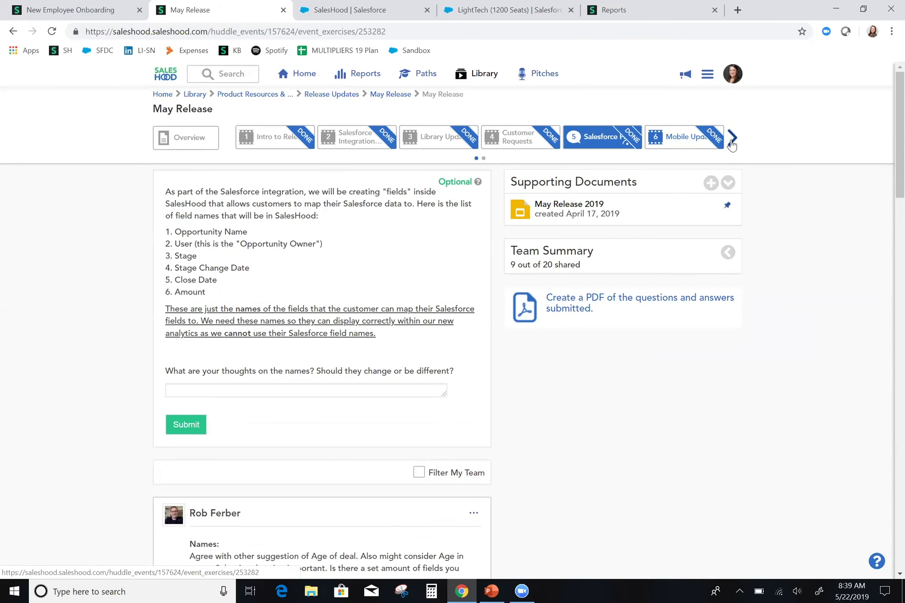
left_click(732, 142)
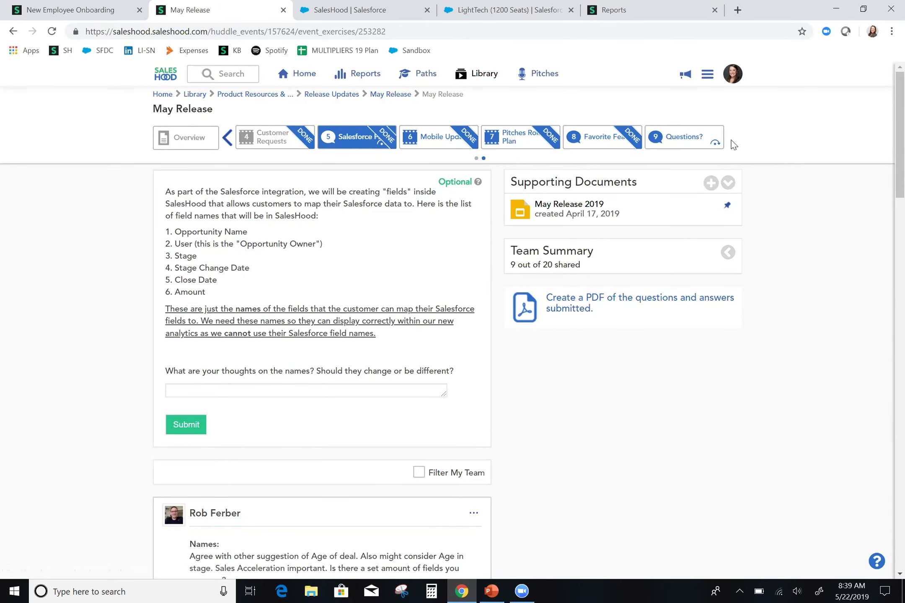
Read teammates' Favorite Feature answers in the May Release huddle (11 of 20 shared)
left_click(609, 141)
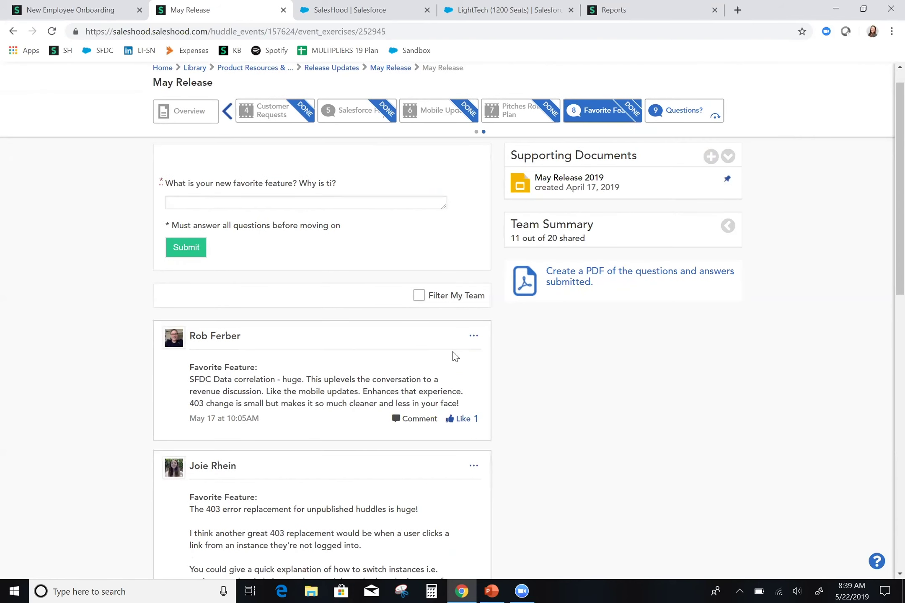
scroll(455, 356, "down", 3)
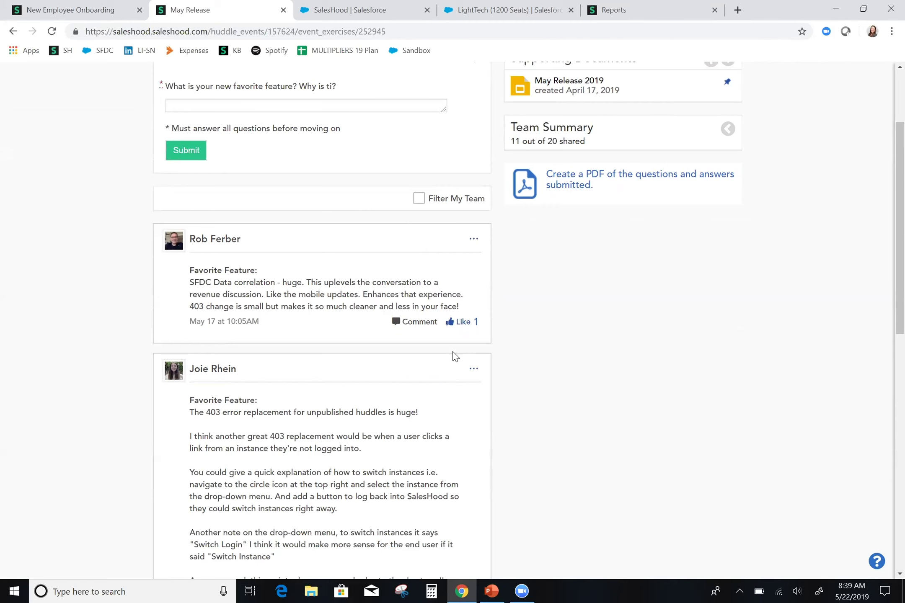
scroll(455, 356, "down", 5)
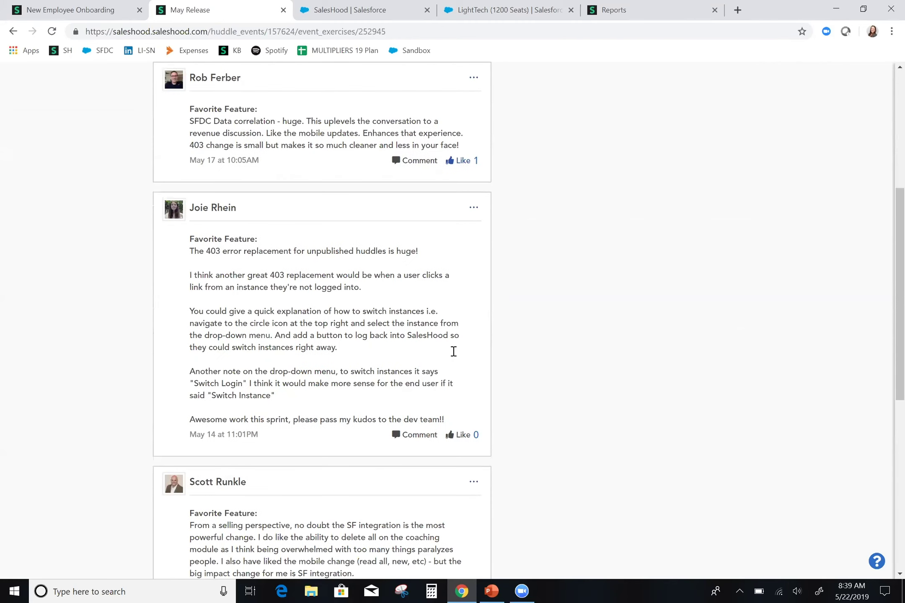
scroll(454, 356, "down", 1)
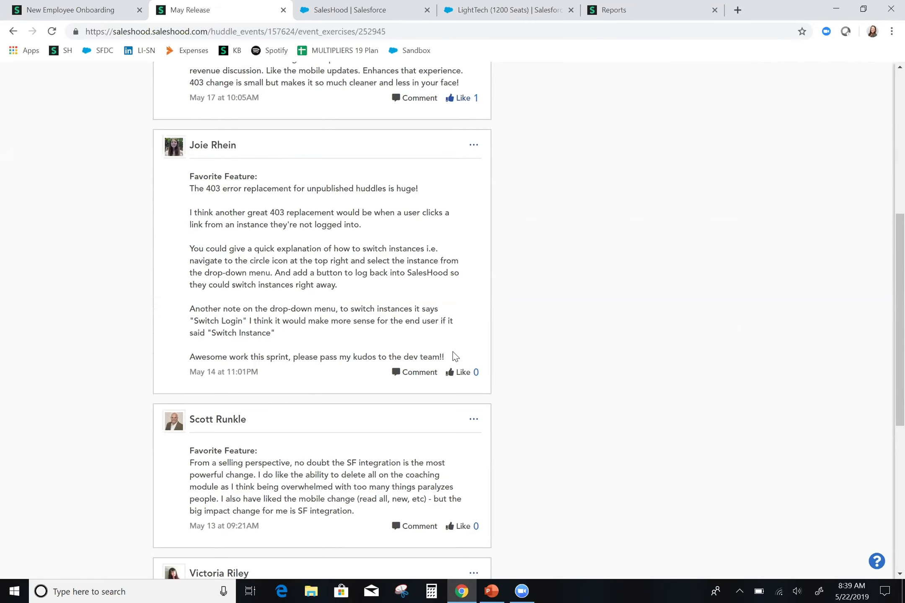
scroll(455, 356, "up", 9)
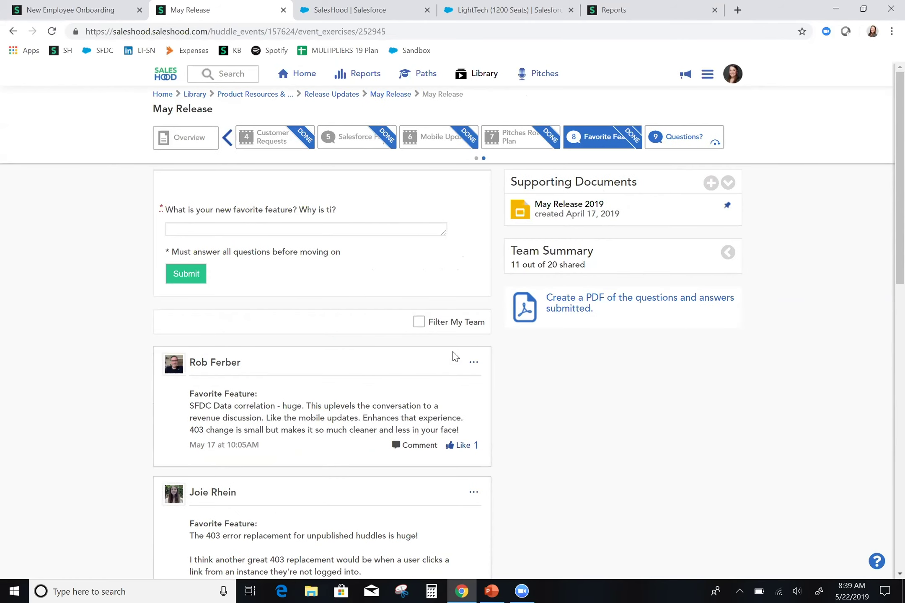
Return to the Library and open the Stories video folder
left_click(195, 94)
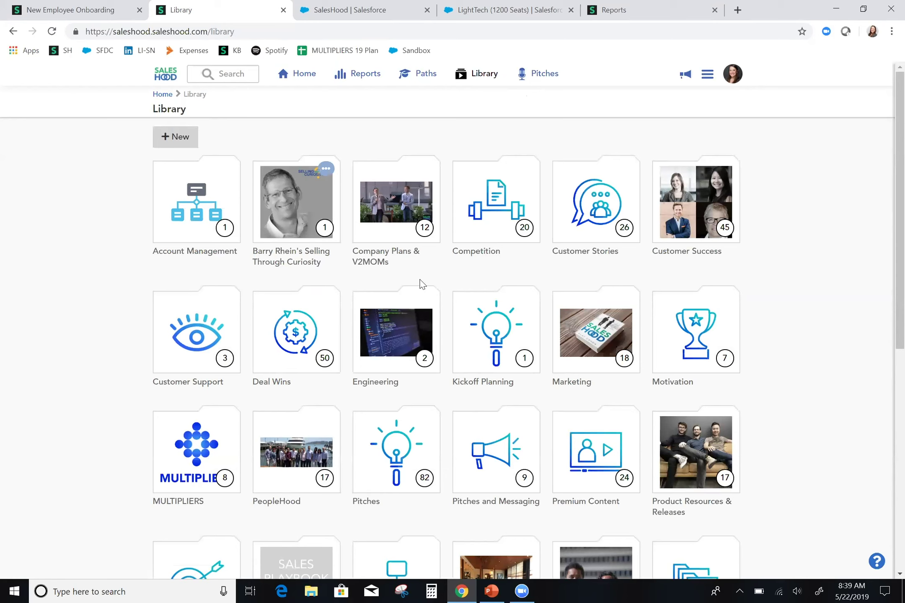
scroll(773, 367, "down", 4)
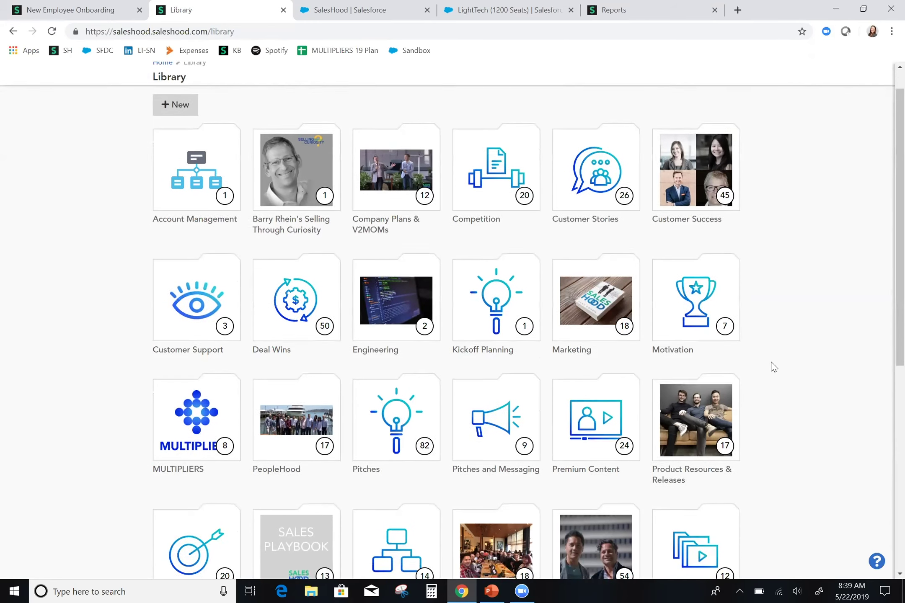
scroll(772, 367, "down", 3)
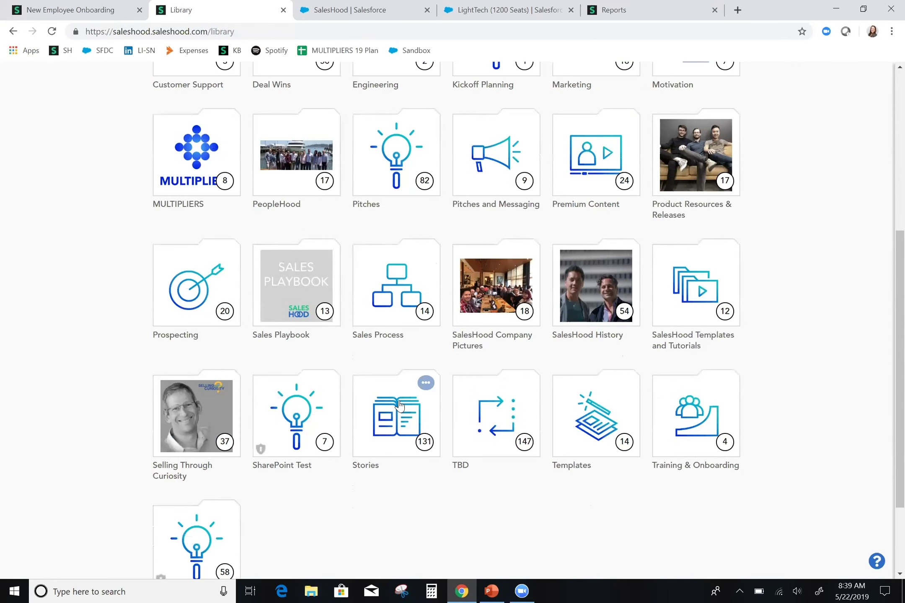
left_click(401, 403)
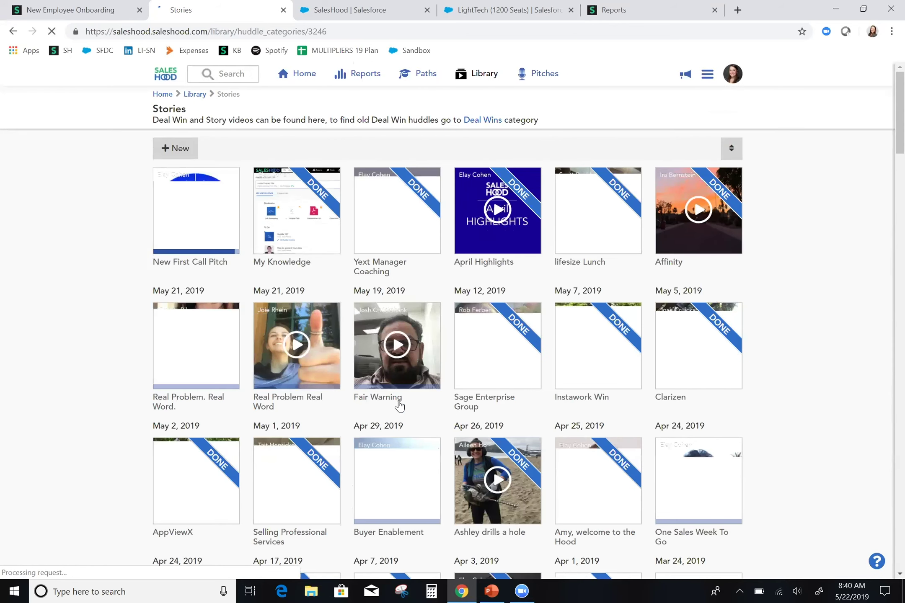
Browse the Stories grid of dated videos, such as New First Call Pitch and Fair Warning
scroll(399, 405, "down", 1)
scroll(399, 405, "down", 1)
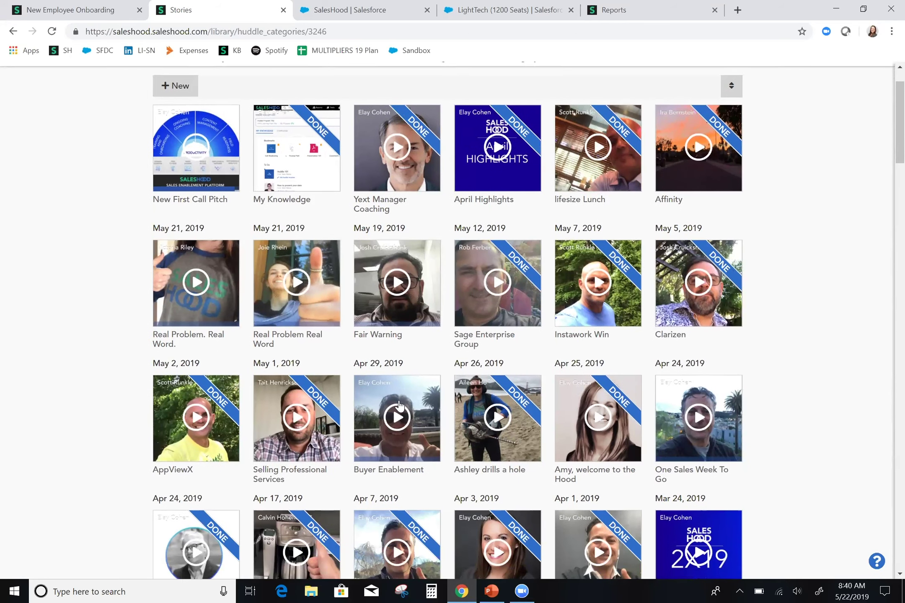
scroll(398, 405, "down", 1)
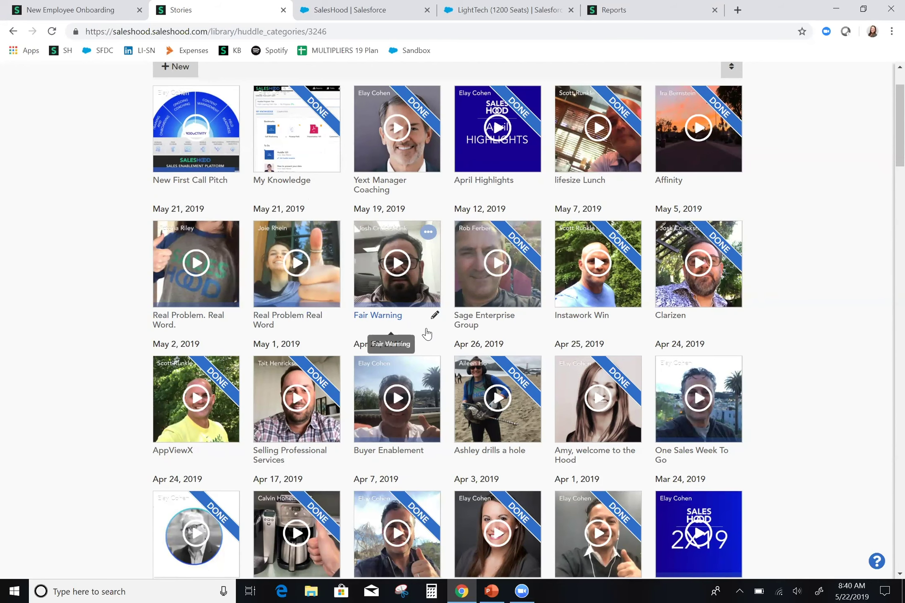
scroll(426, 334, "down", 5)
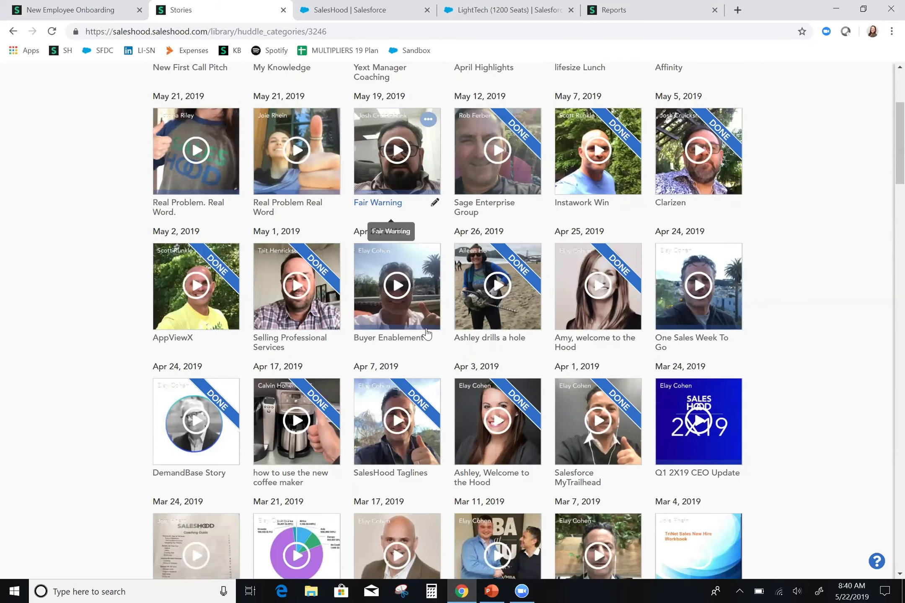
scroll(426, 334, "up", 2)
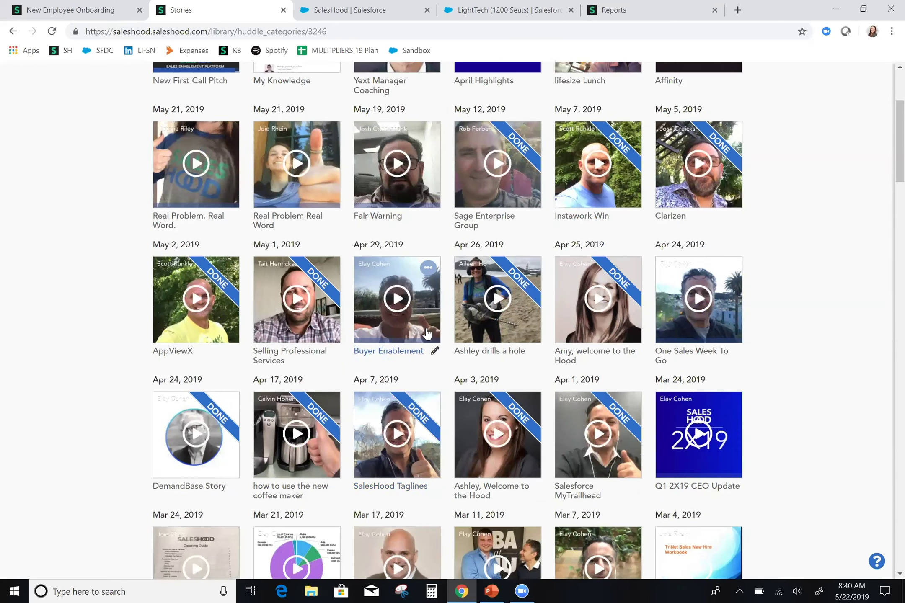
scroll(427, 334, "up", 3)
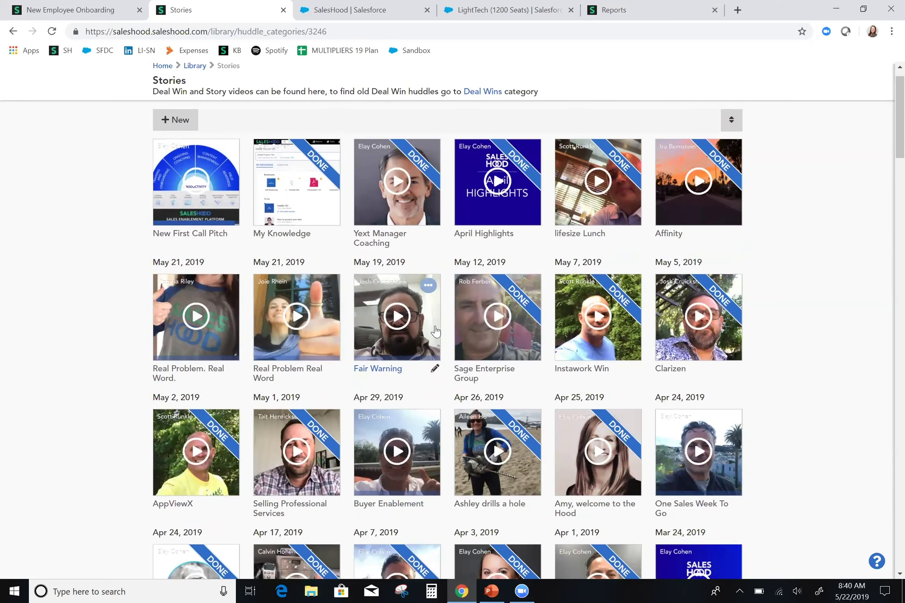
View the Instawork Win story (21 views, 10 comments), scroll its comments, then go back to Stories
left_click(606, 326)
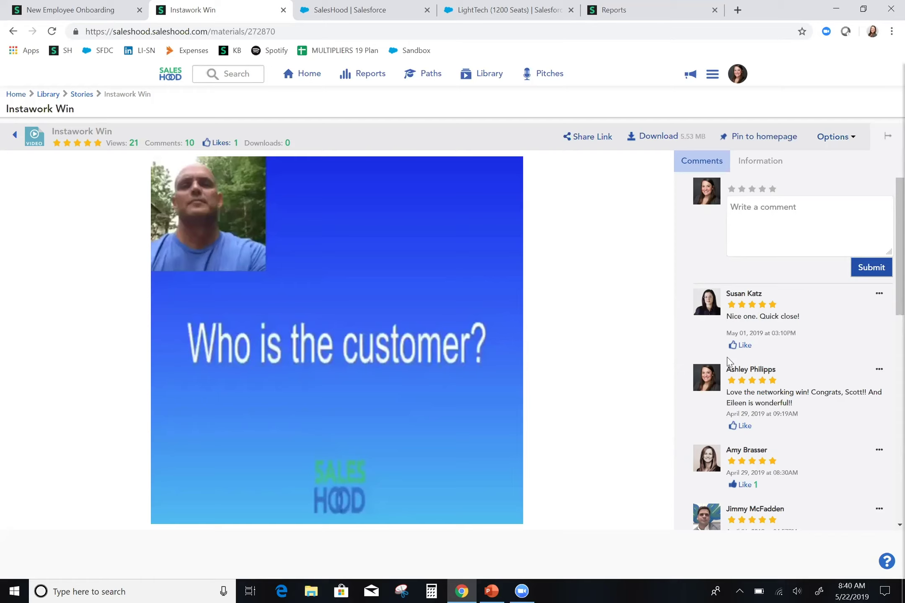
scroll(772, 400, "down", 2)
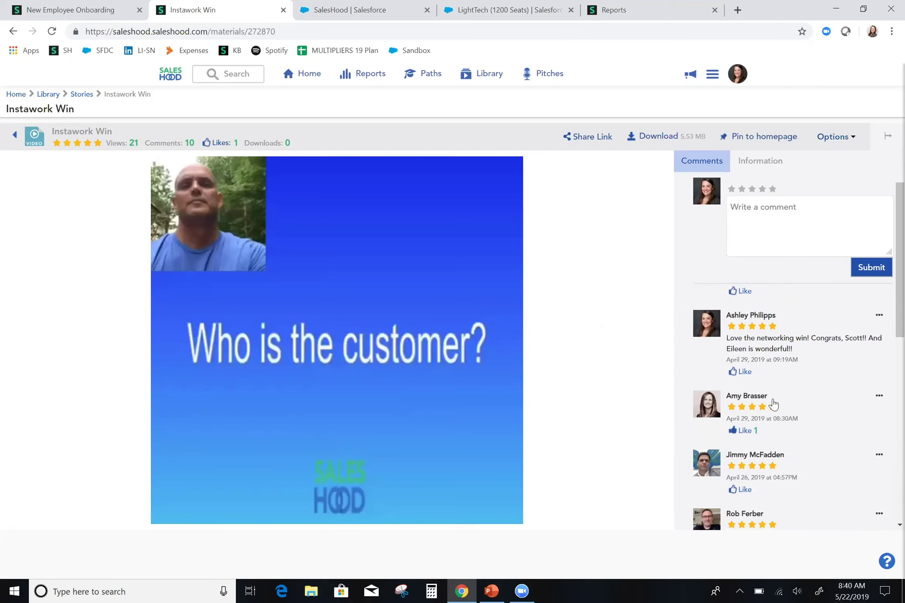
scroll(772, 403, "down", 1)
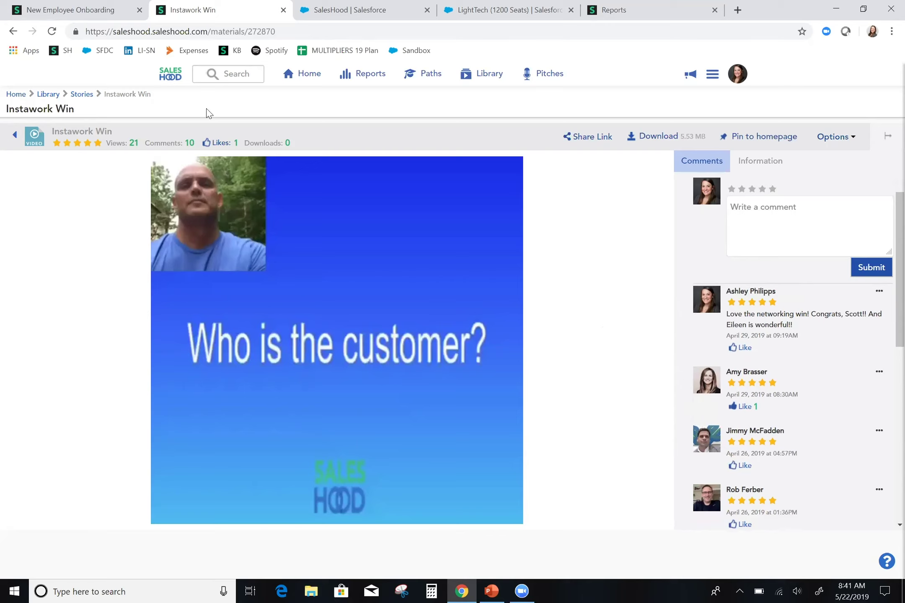
left_click(82, 94)
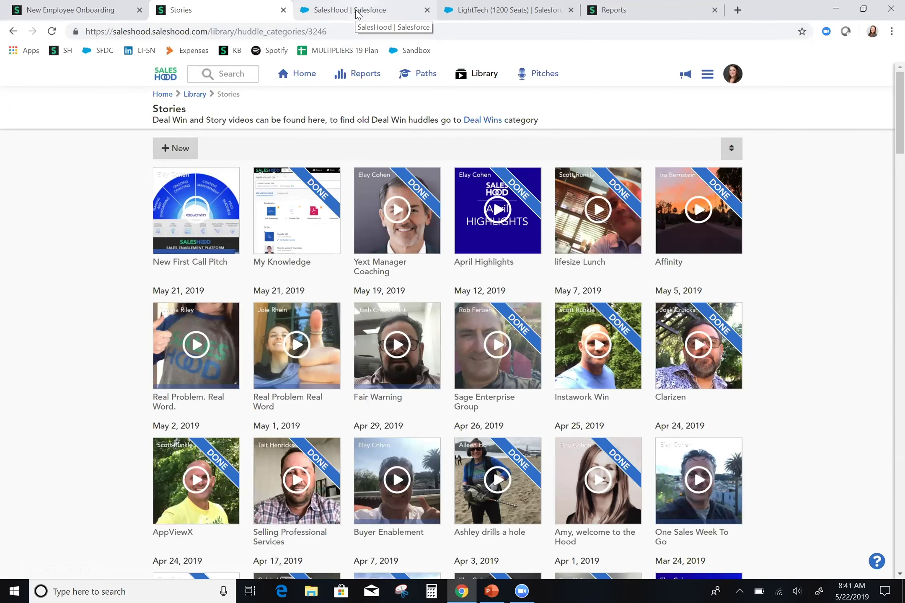
Review the embedded SalesHood home's to-dos and pinned items in Salesforce, then open its Library
left_click(357, 14)
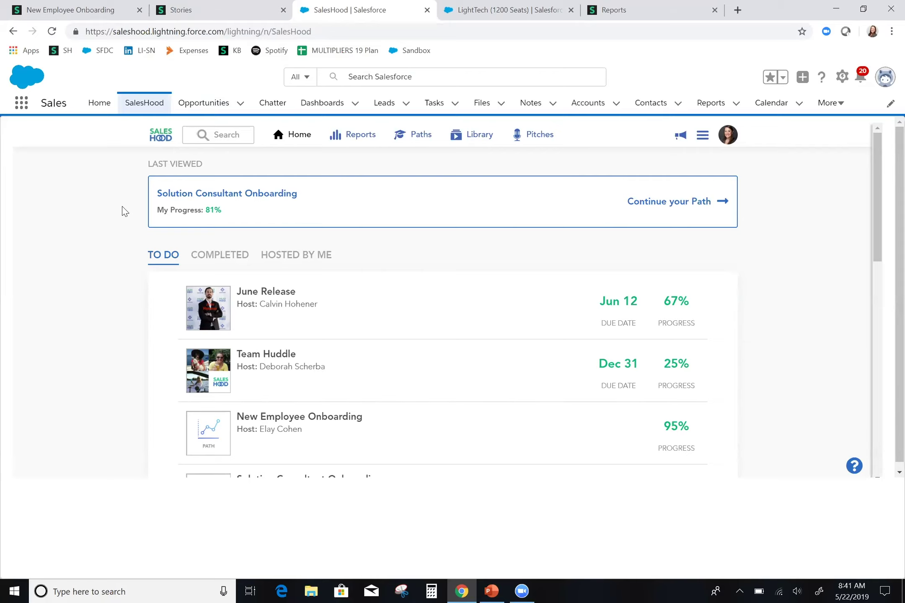
scroll(122, 206, "down", 1)
scroll(122, 207, "down", 1)
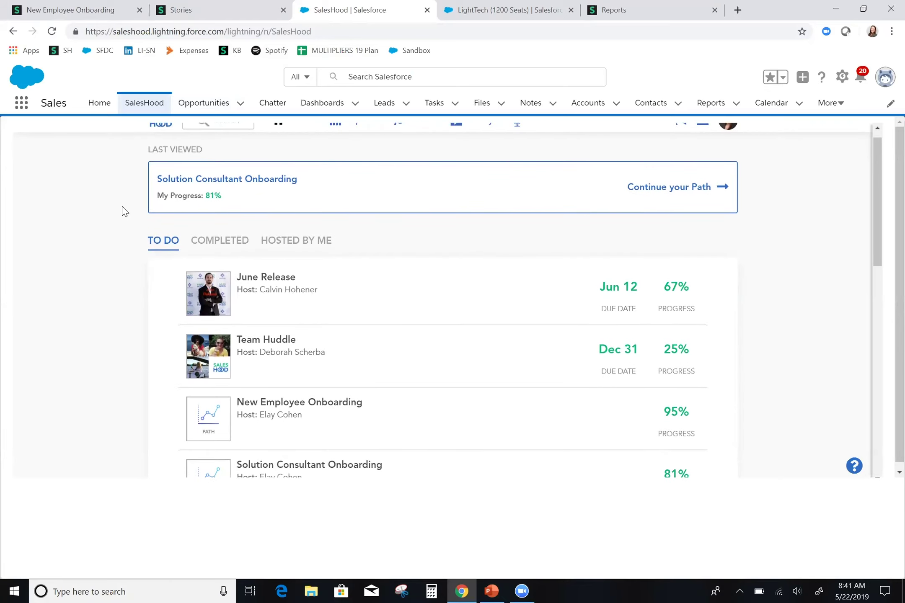
scroll(121, 207, "down", 4)
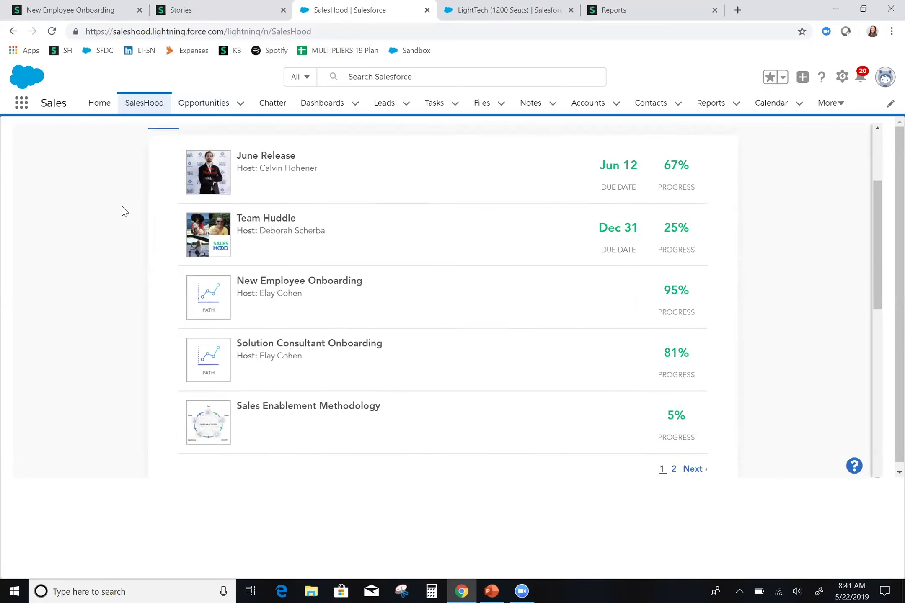
scroll(121, 207, "down", 8)
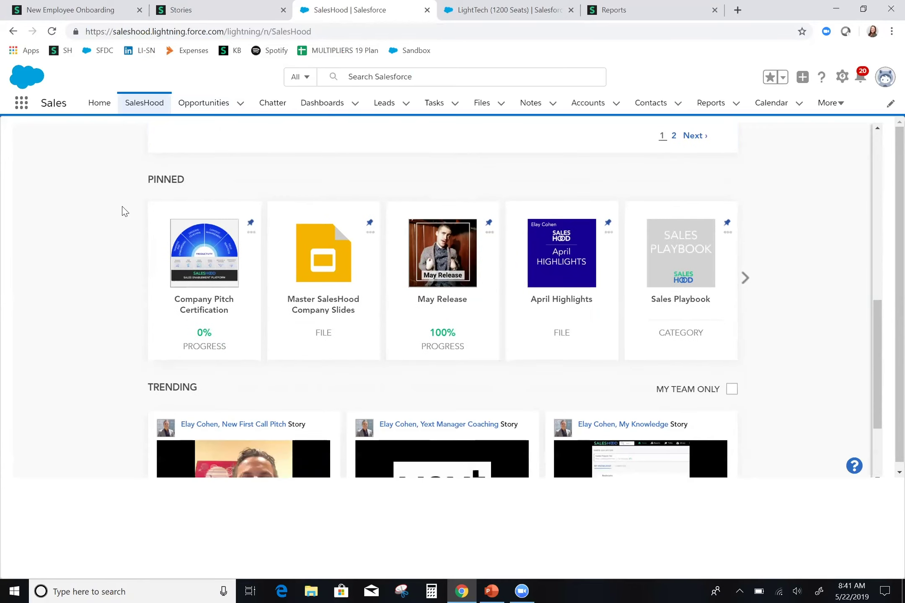
scroll(121, 207, "up", 12)
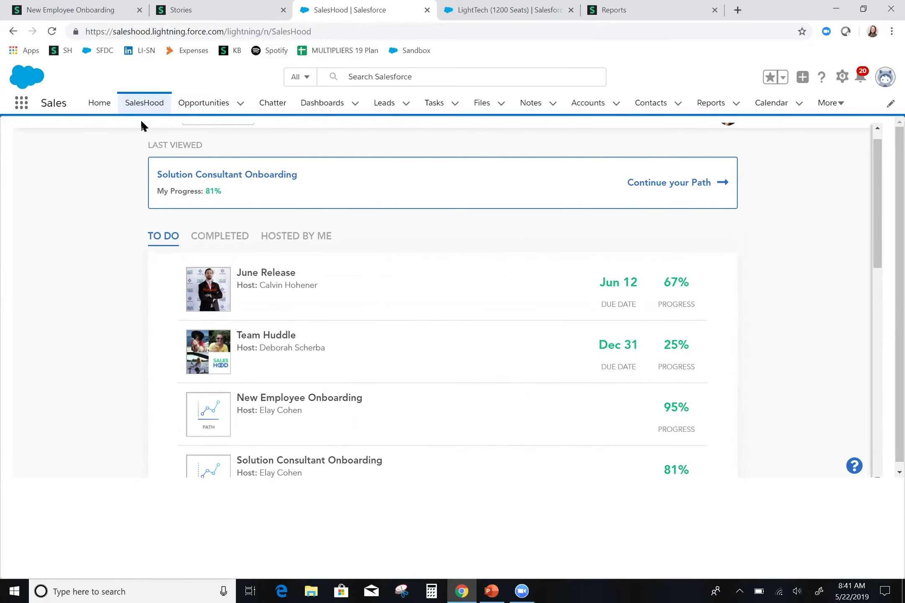
scroll(421, 158, "up", 1)
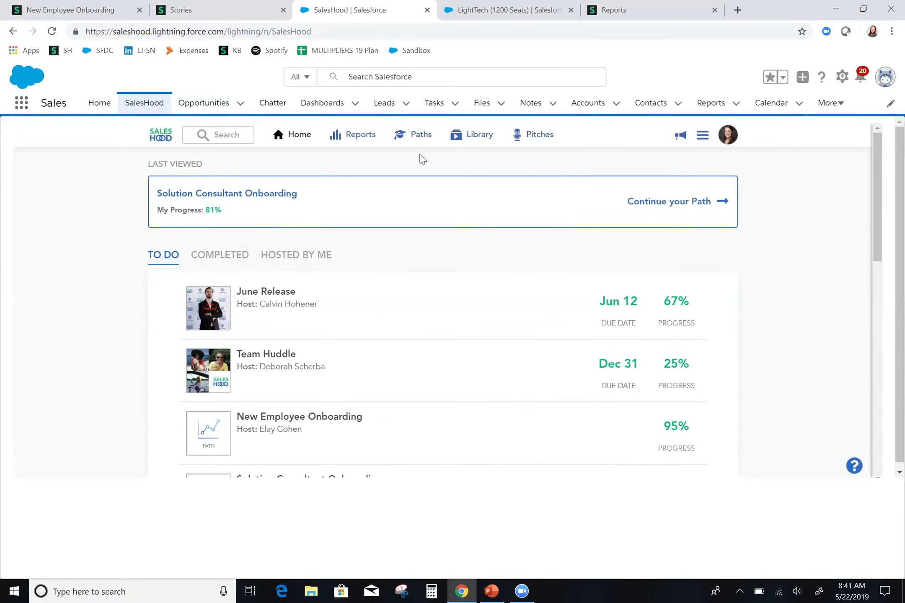
left_click(477, 138)
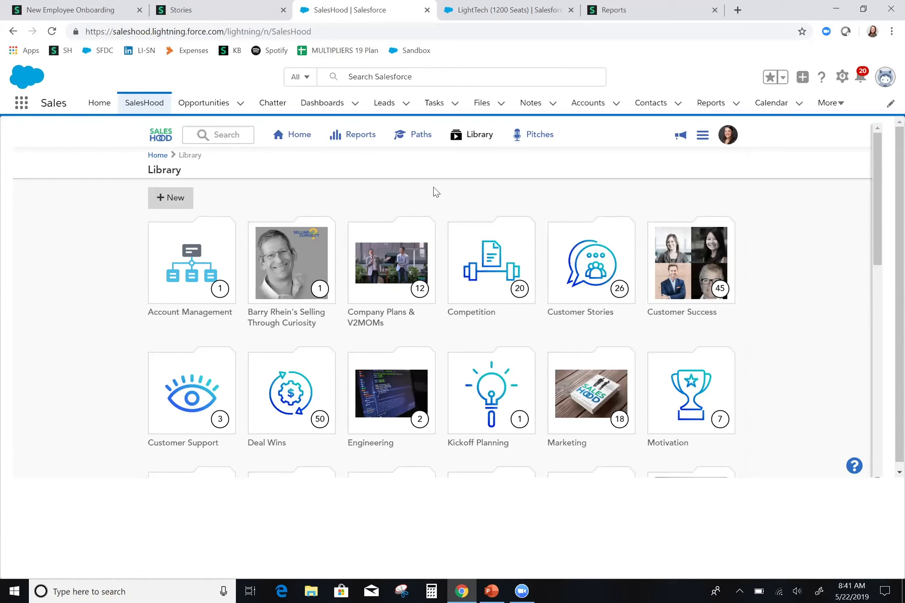
Set the LightTech (1200 Seats) opportunity's Stage to Stage 1 - Qualifying, making probability 0%
left_click(504, 7)
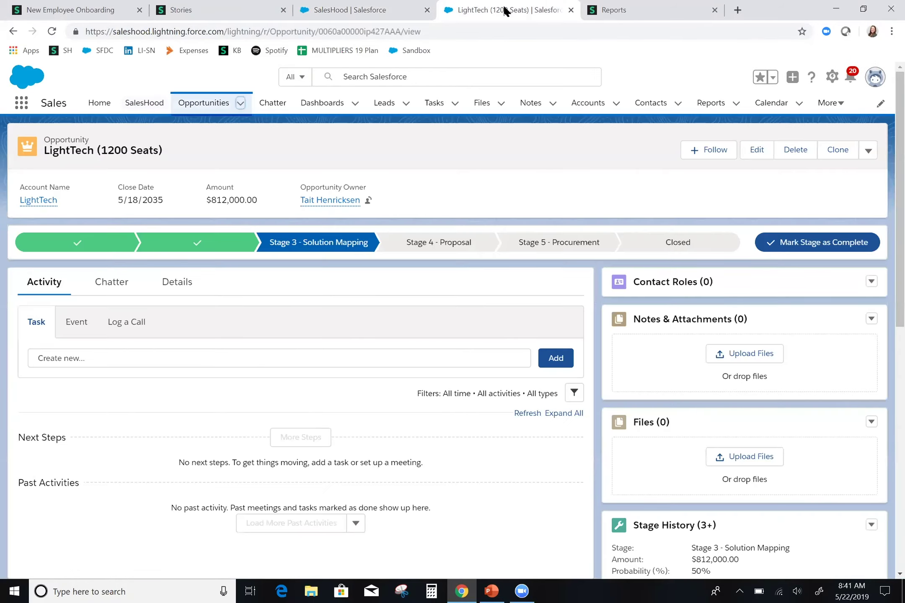
left_click(175, 283)
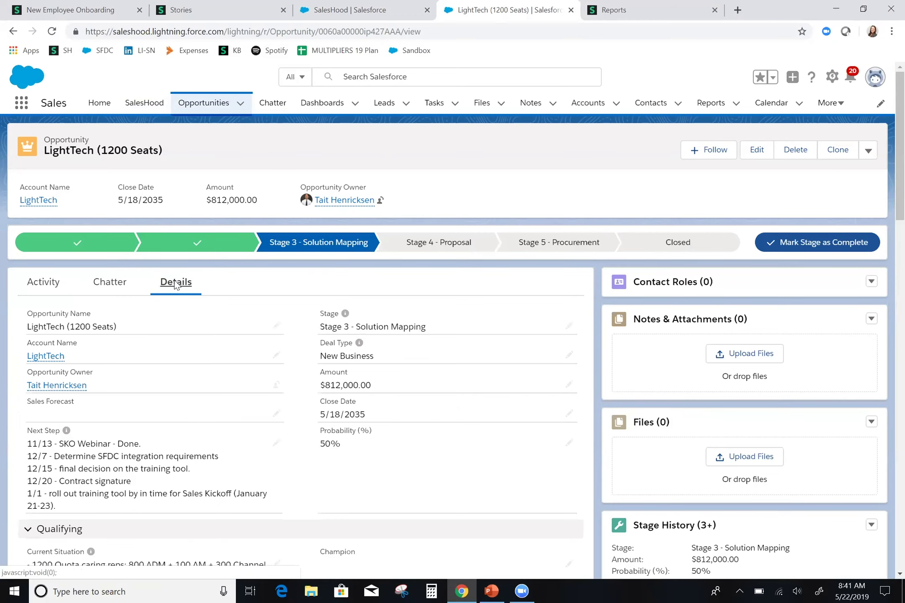
left_click(570, 328)
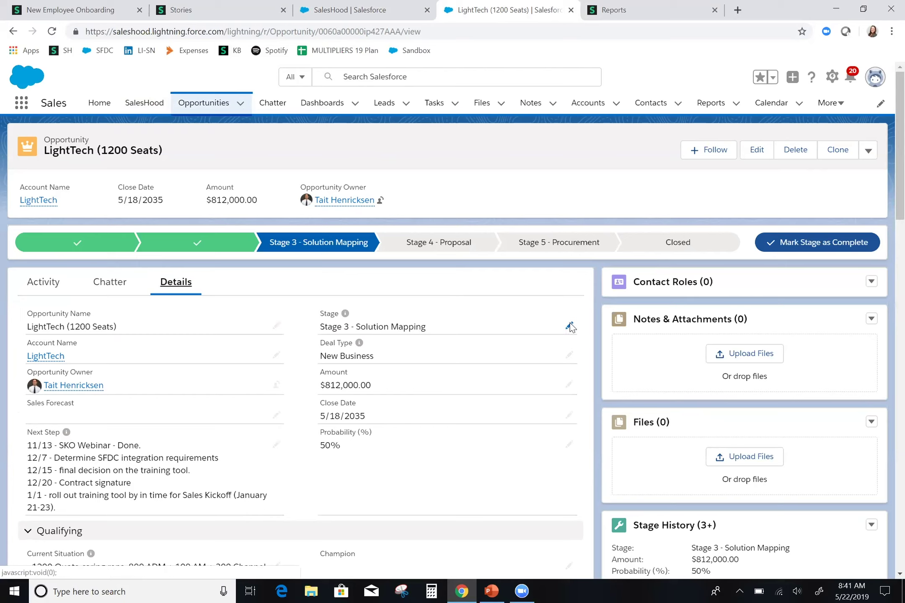
left_click(344, 338)
left_click(344, 388)
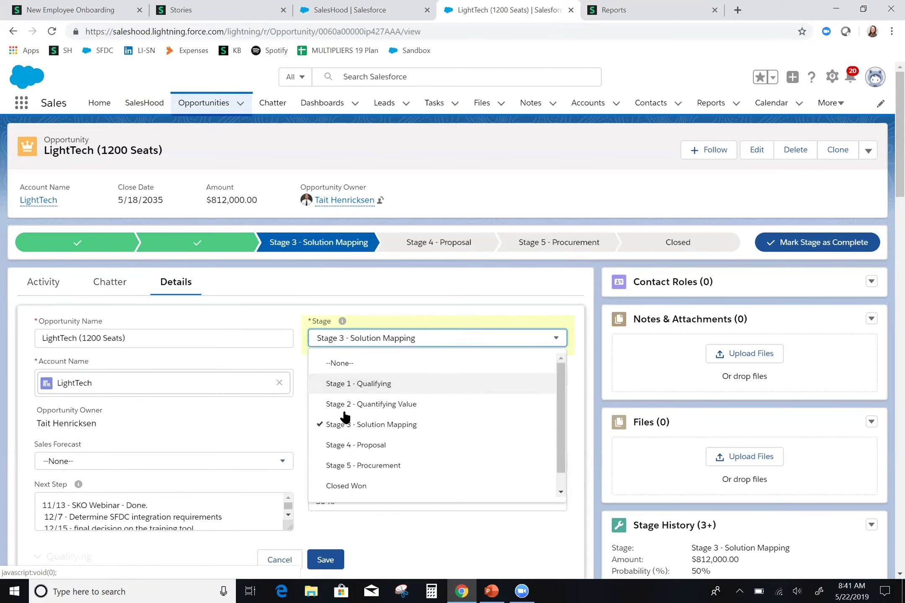
key("Return")
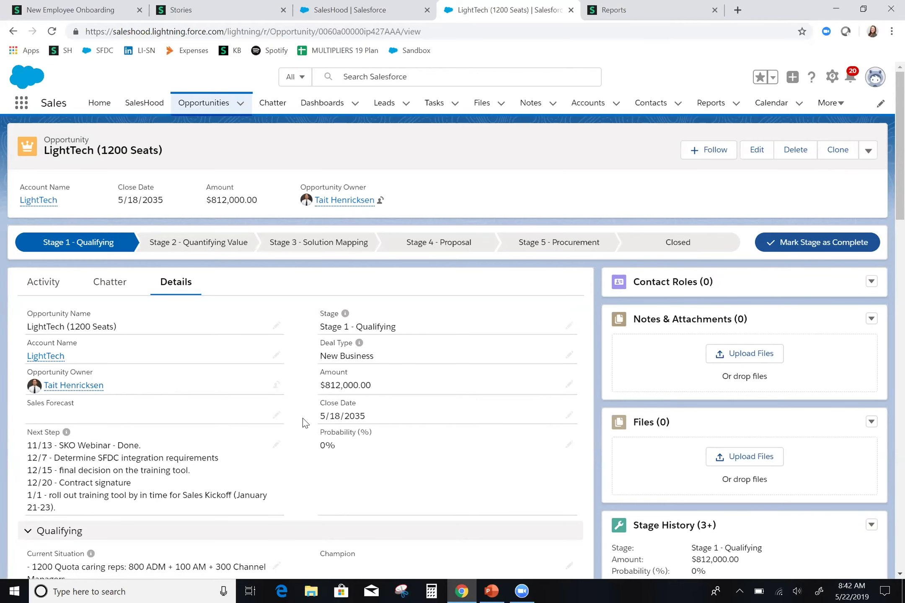
scroll(302, 434, "down", 10)
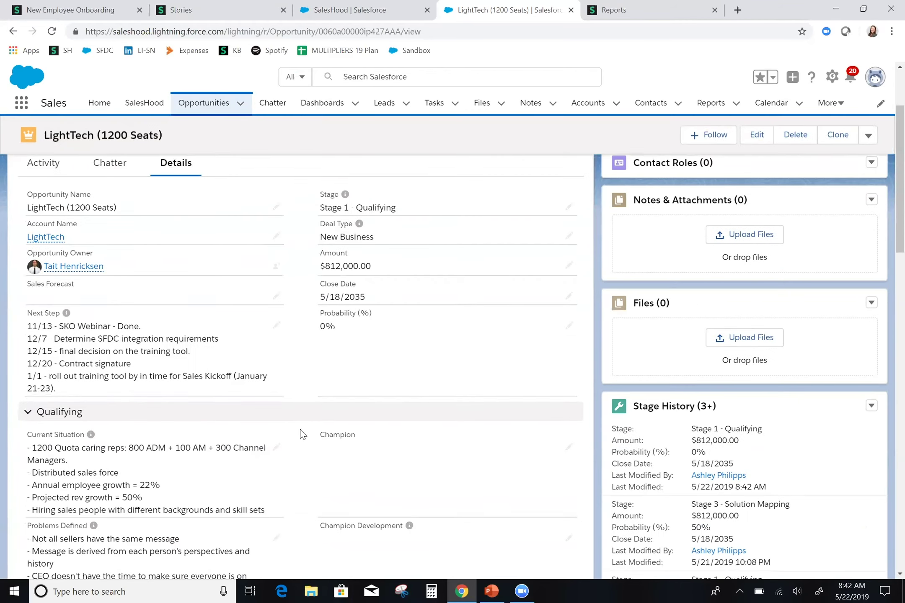
scroll(301, 434, "down", 12)
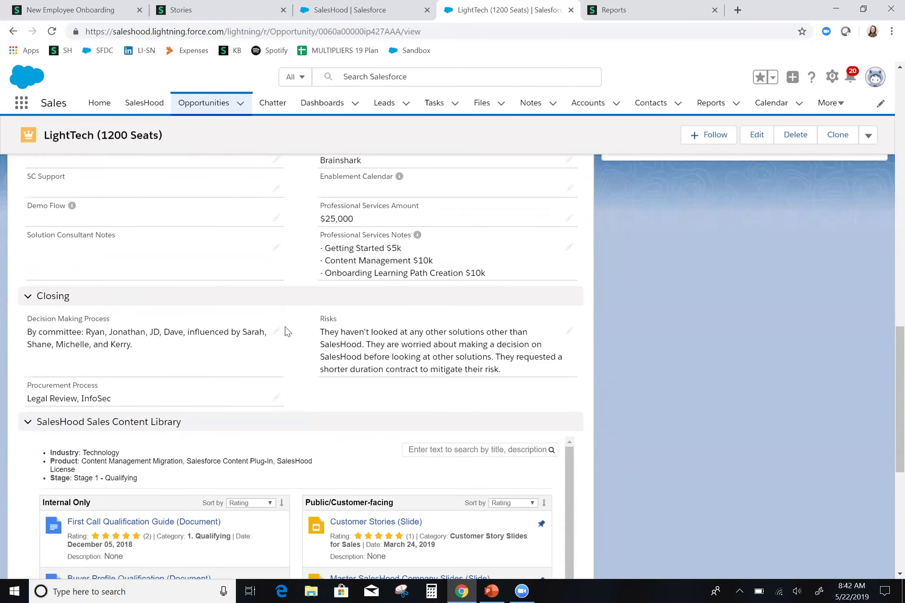
scroll(284, 327, "down", 3)
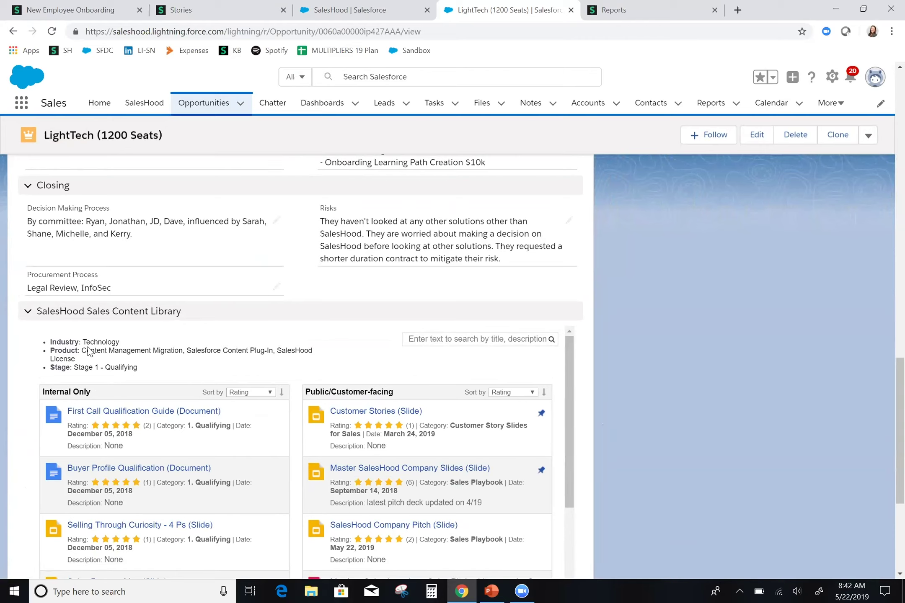
scroll(295, 385, "down", 1)
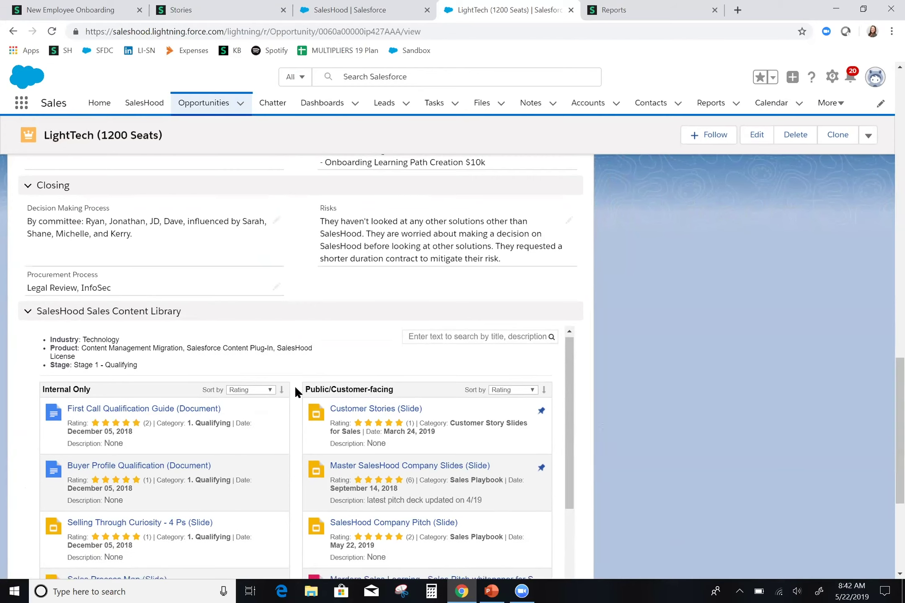
scroll(295, 389, "up", 1)
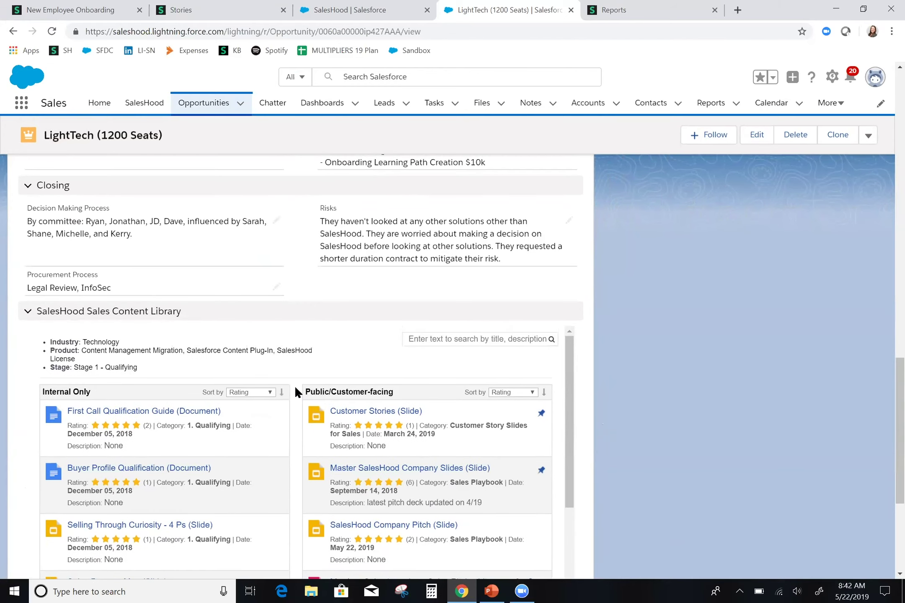
scroll(295, 267, "up", 15)
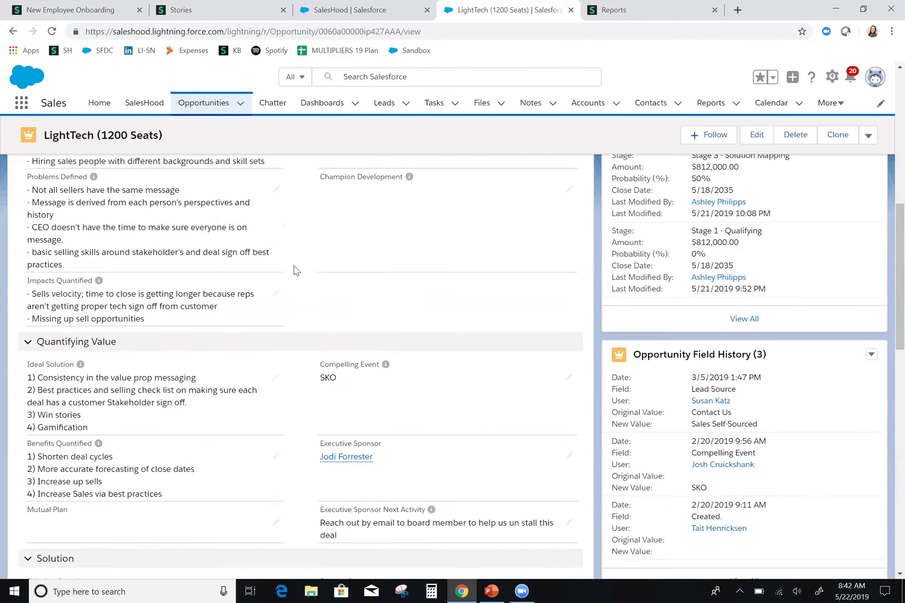
scroll(293, 265, "up", 8)
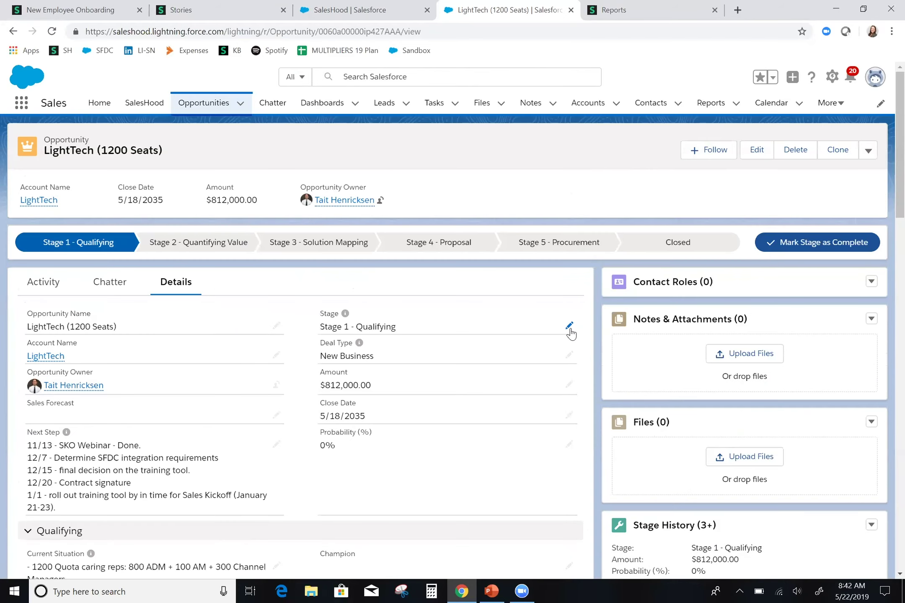
Change the LightTech opportunity's Stage to Stage 3 - Solution Mapping and save
left_click(569, 326)
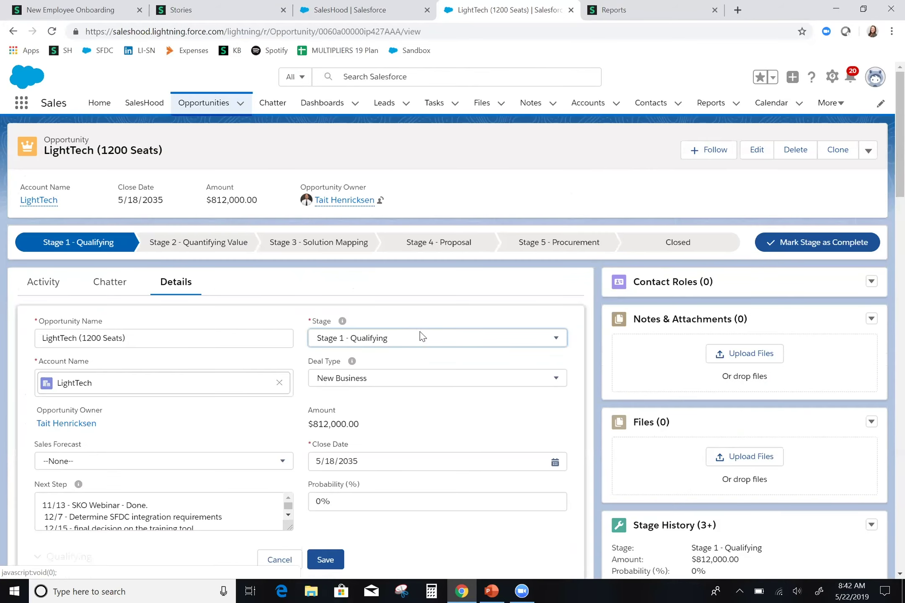
left_click(369, 341)
left_click(346, 403)
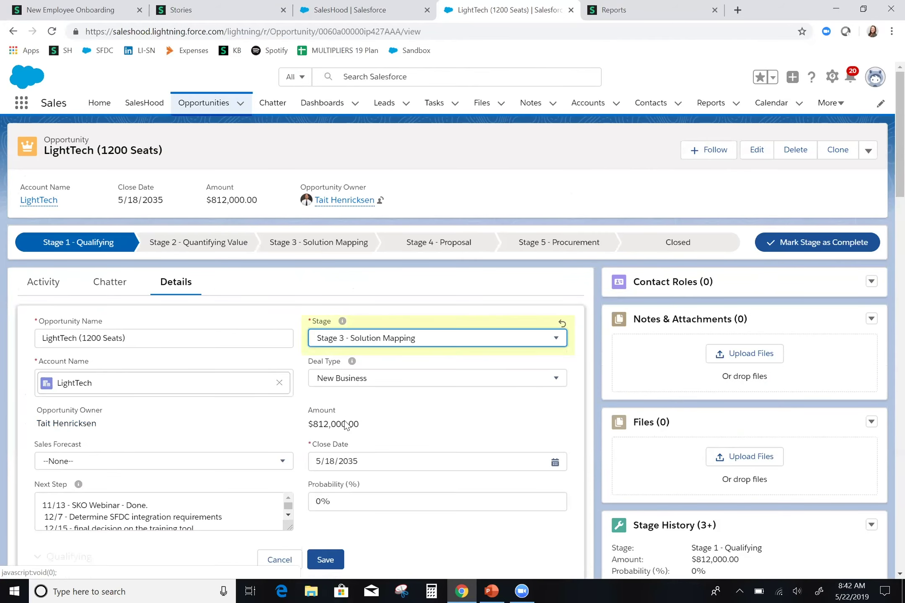
left_click(326, 560)
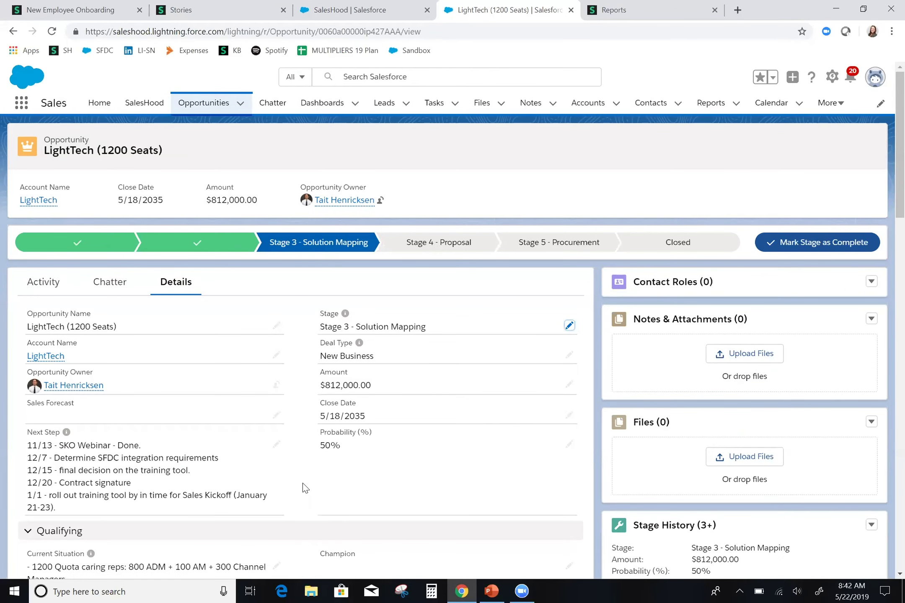
Scroll to the Sales Content Library showing Guided Trials (PDF) and Customer Stories (Slide)
scroll(303, 486, "down", 8)
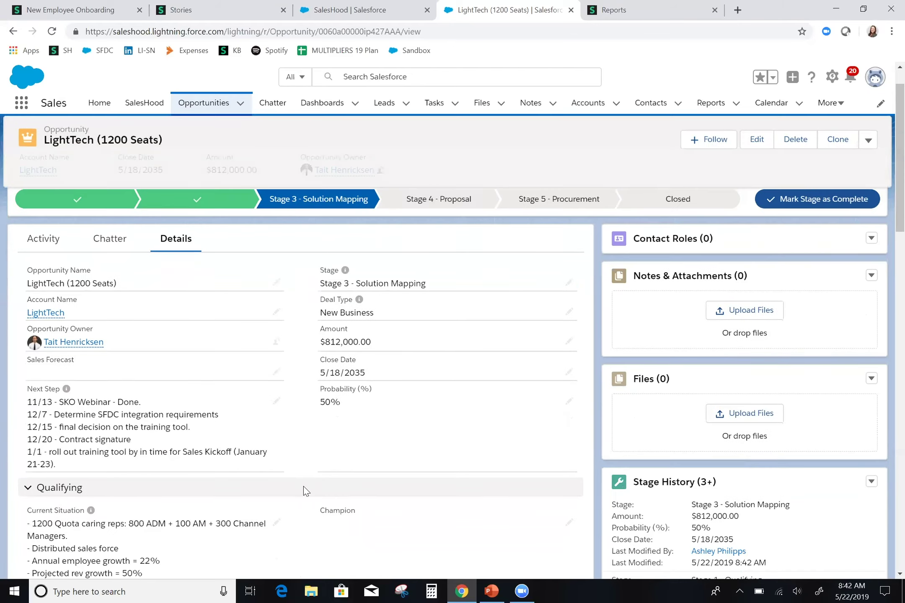
scroll(303, 486, "down", 11)
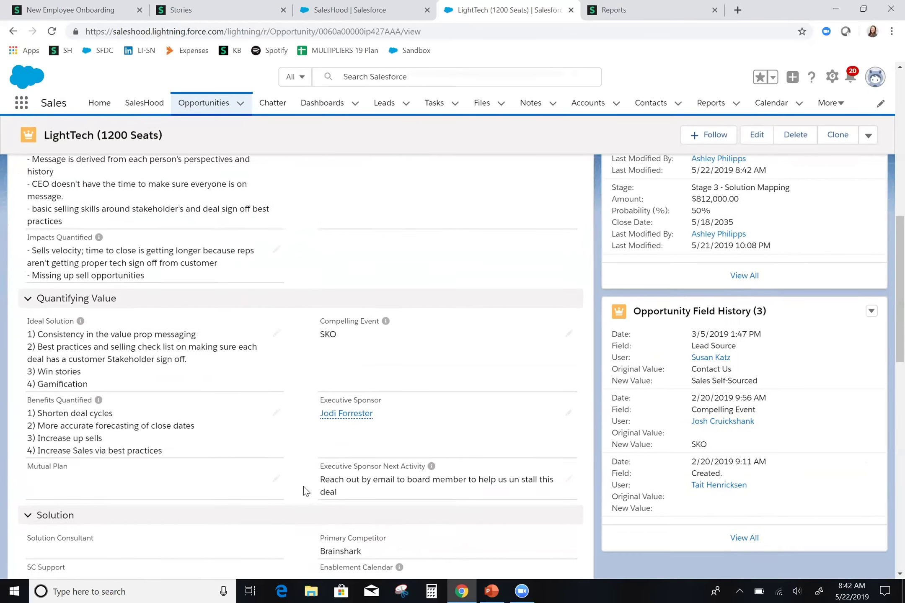
scroll(301, 450, "down", 3)
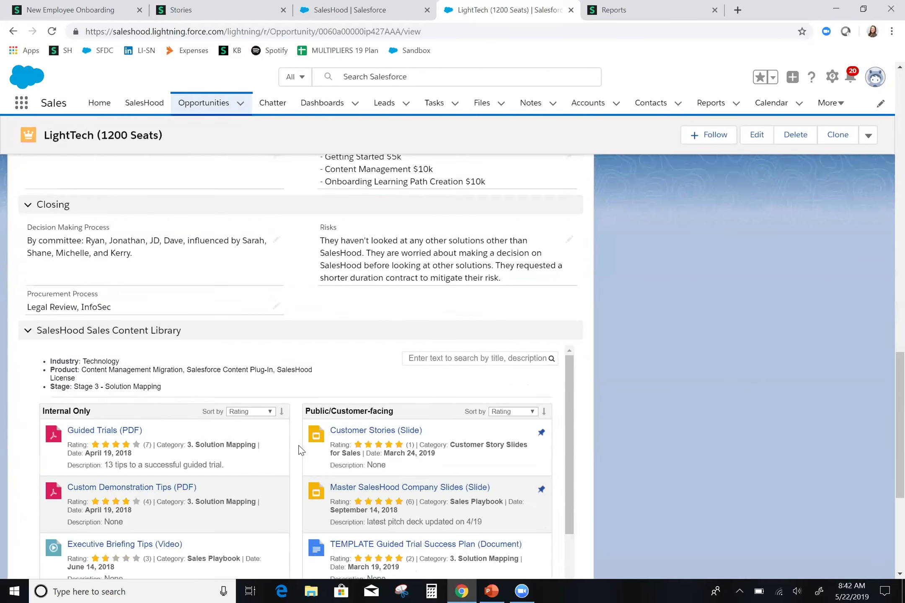
scroll(298, 437, "down", 2)
scroll(298, 436, "up", 2)
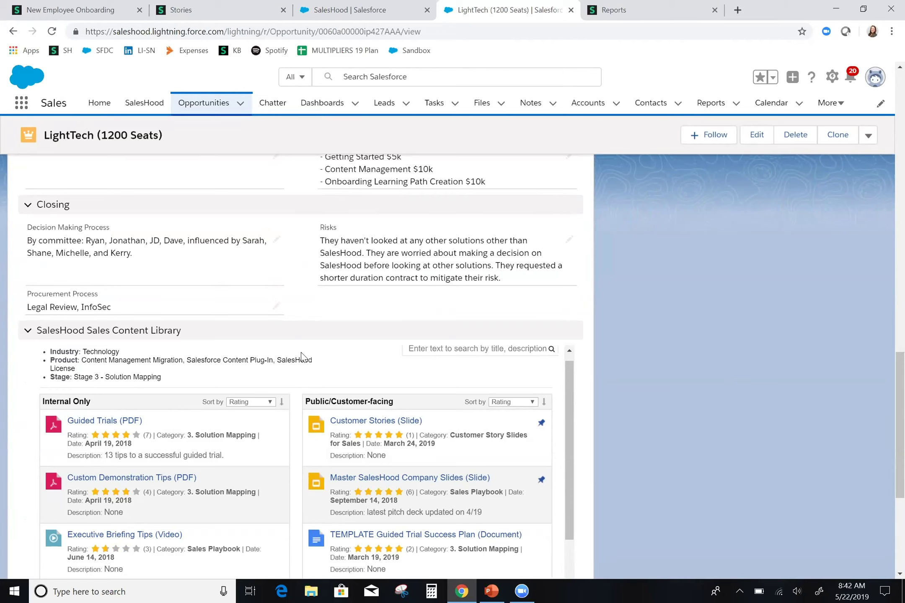
Switch to the KPI reports and scroll the CMO Dashboard down to Content Revenue Correlation
left_click(624, 6)
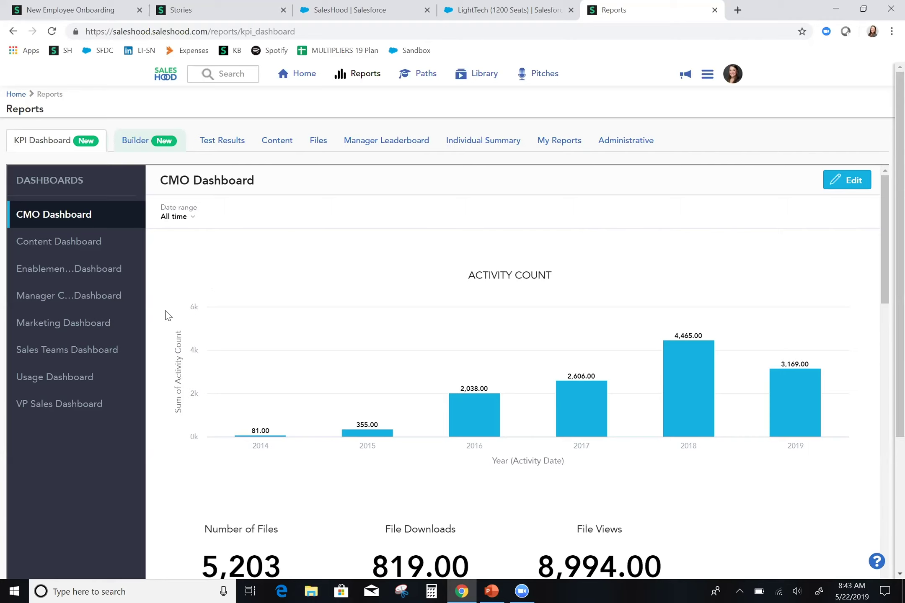
scroll(168, 315, "down", 2)
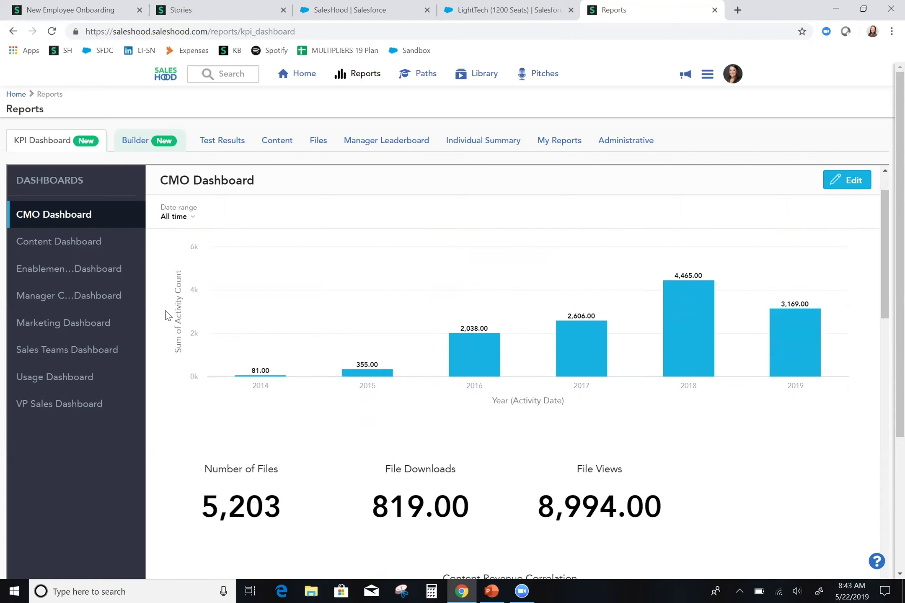
scroll(168, 315, "down", 3)
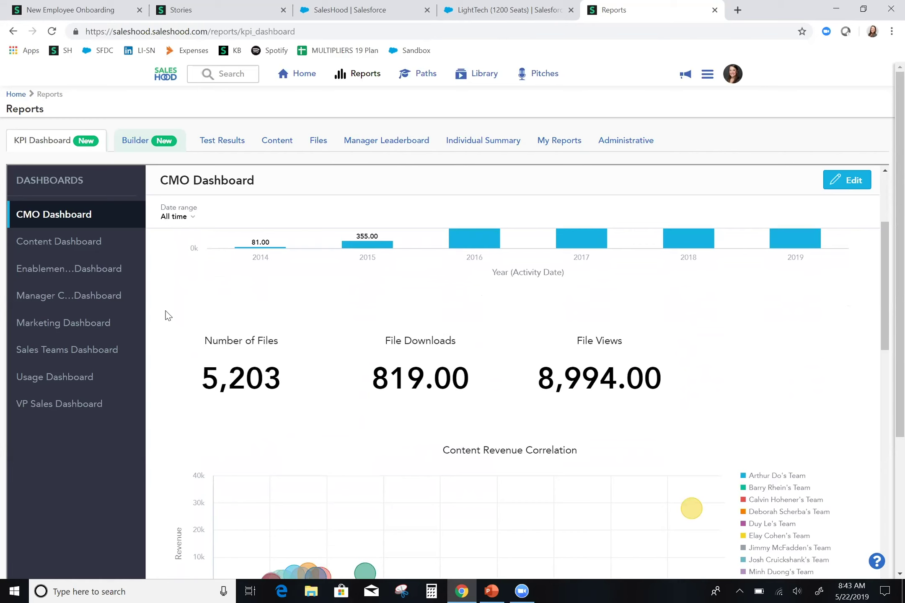
scroll(167, 315, "down", 3)
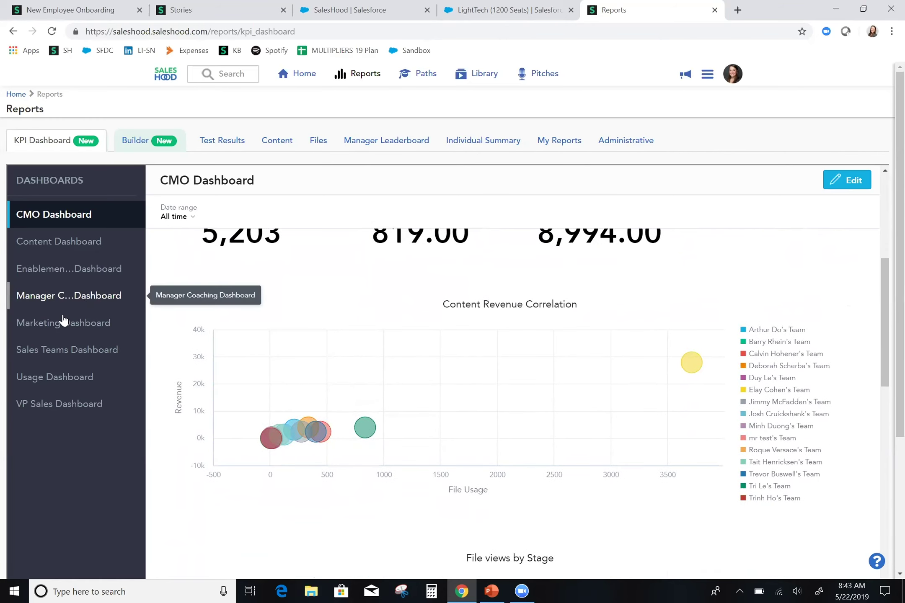
Go from the Manager Coaching Dashboard to the Enablement Review Dashboard and scroll to Activities by Segment
left_click(65, 302)
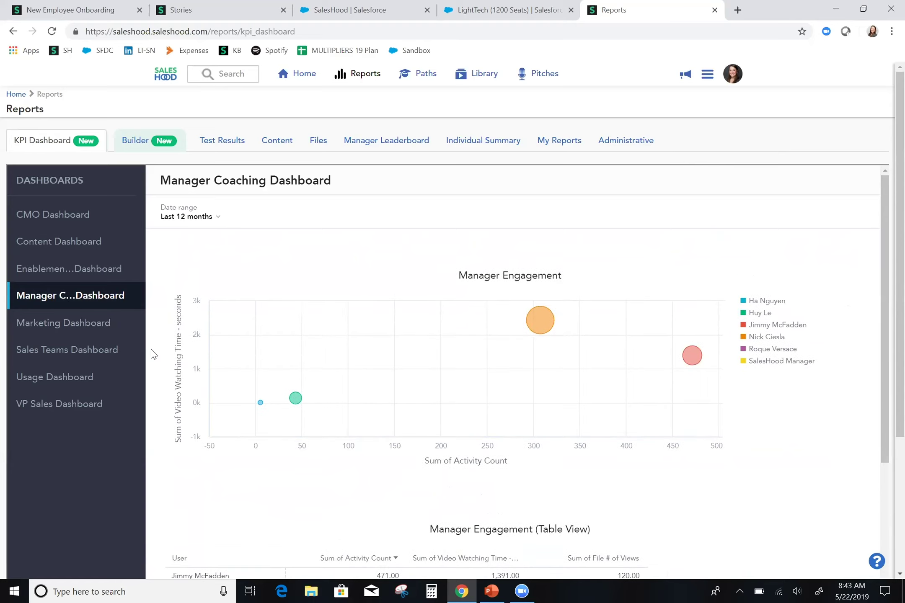
left_click(64, 276)
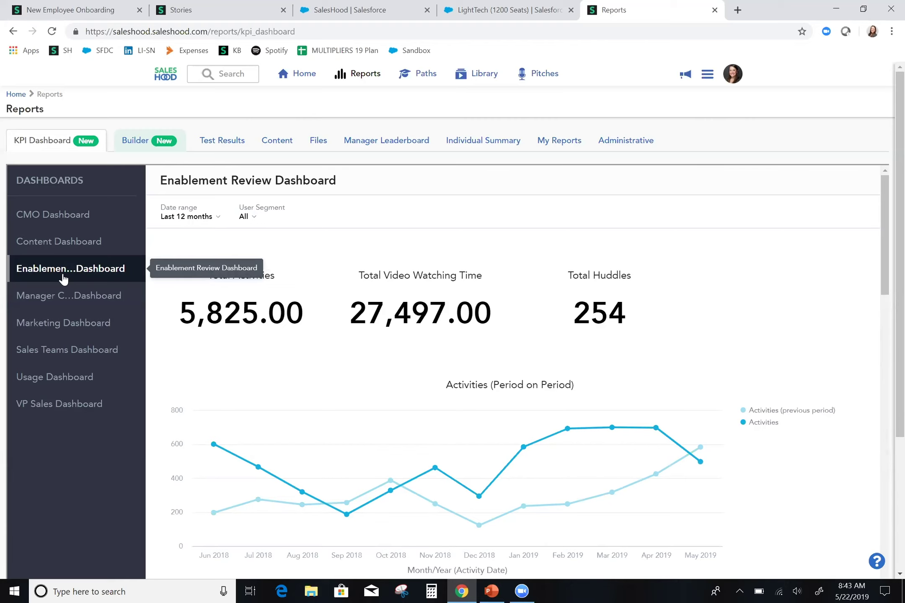
scroll(158, 362, "down", 1)
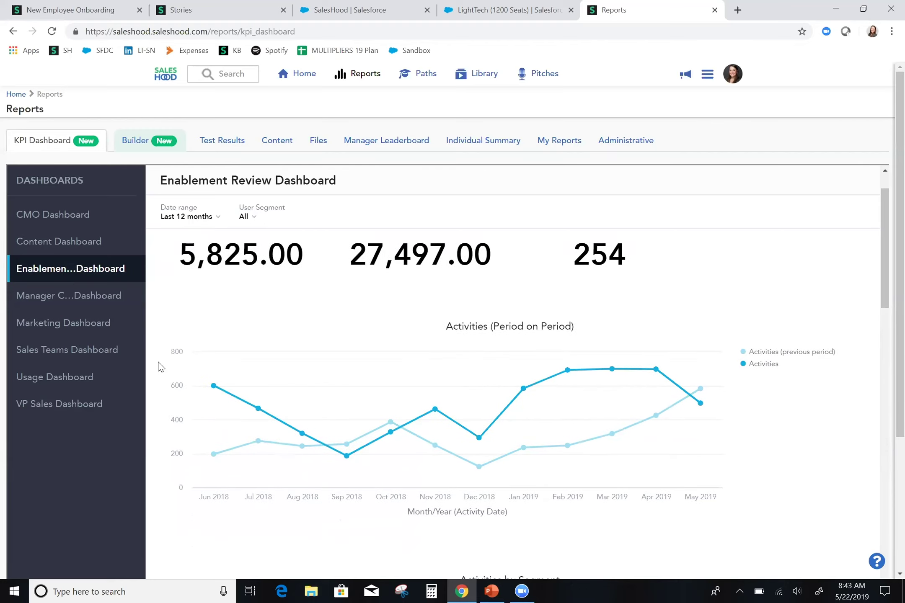
scroll(160, 365, "down", 2)
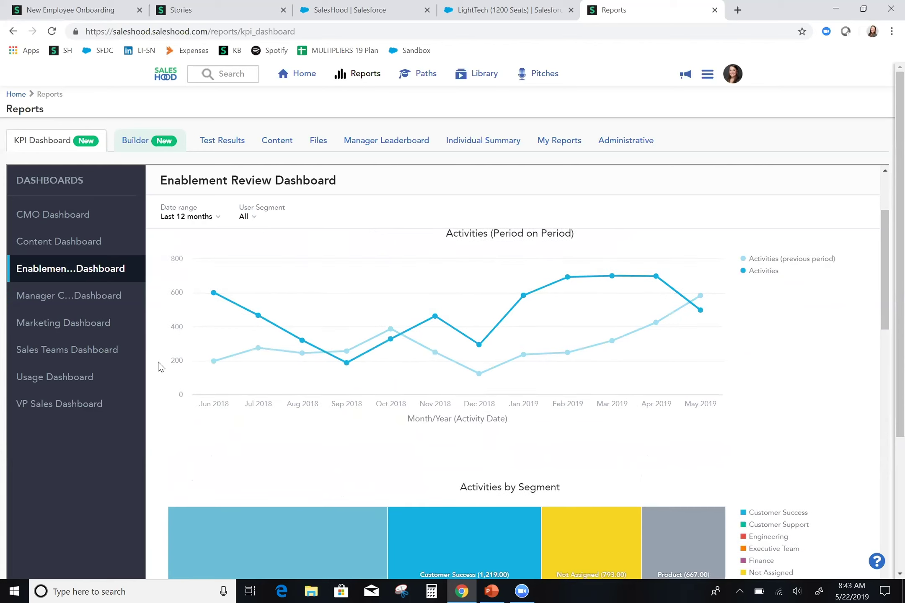
scroll(160, 366, "down", 1)
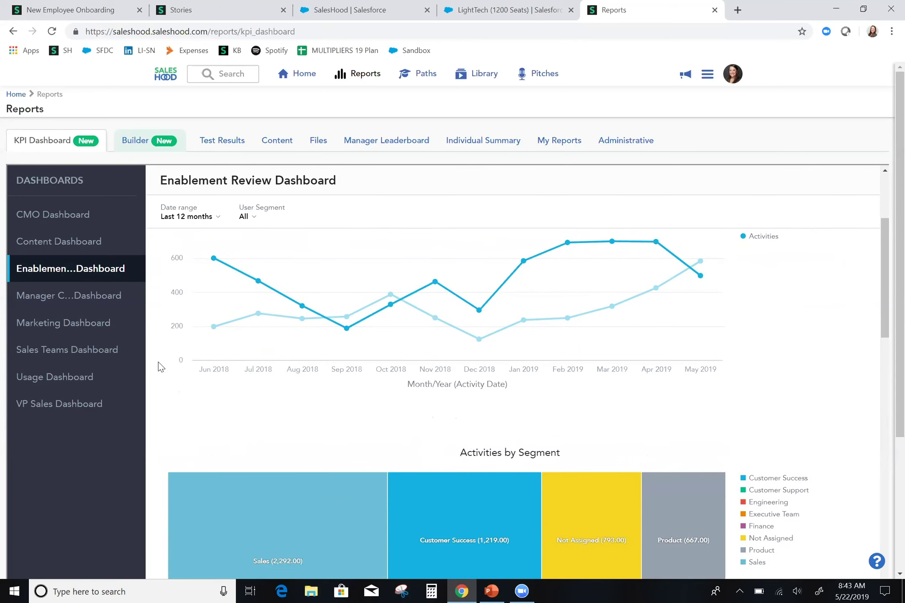